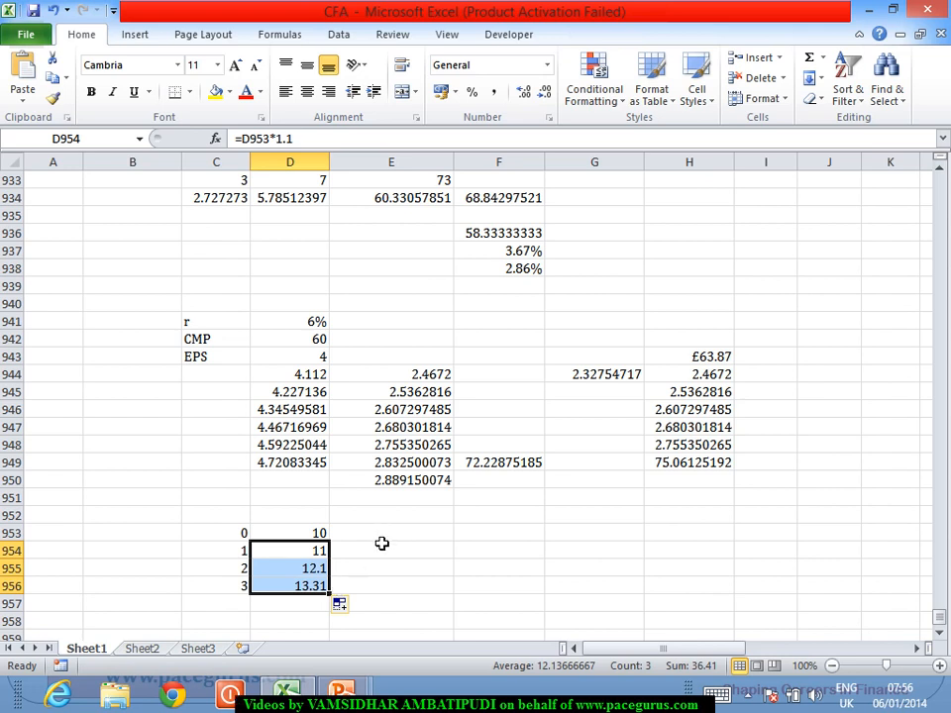
Continue the period numbers below 3 by entering 4, 5 and 6 in cells C957 to C959
left_click(295, 608)
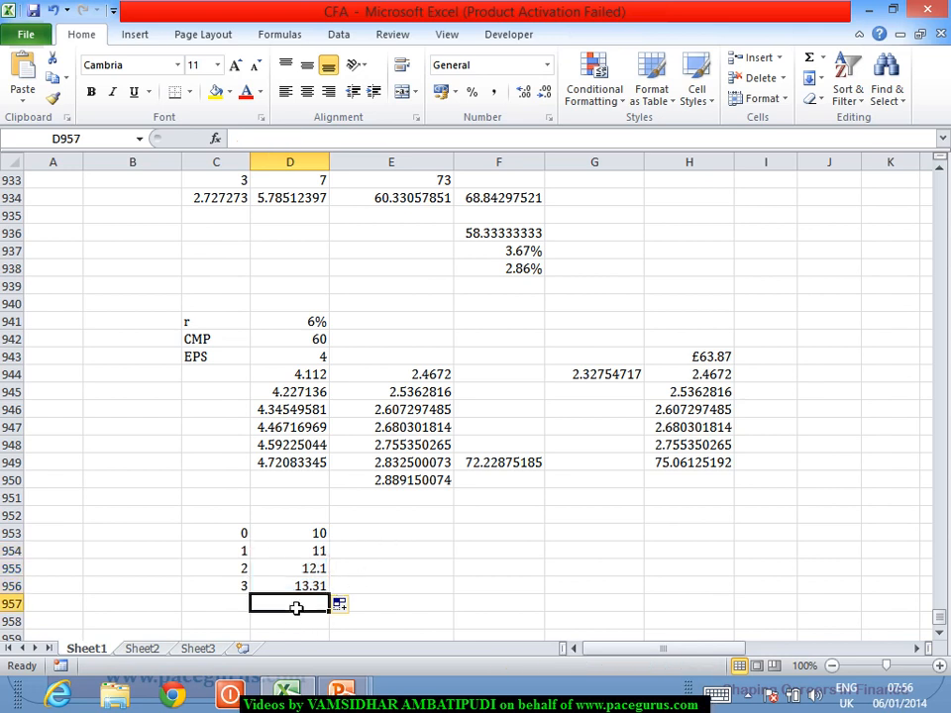
left_click(940, 633)
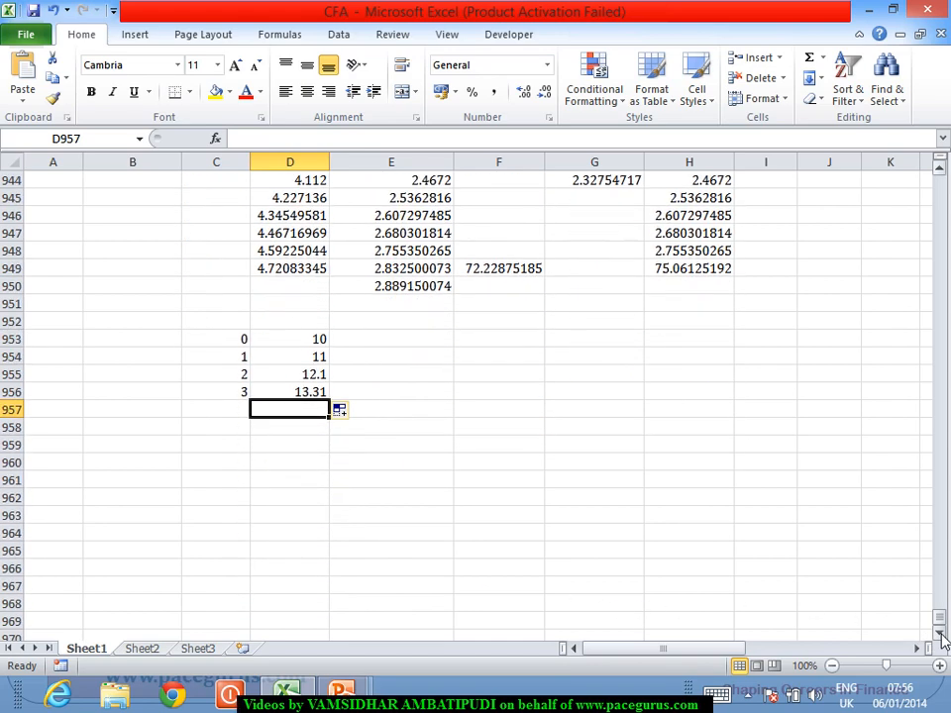
left_click(215, 418)
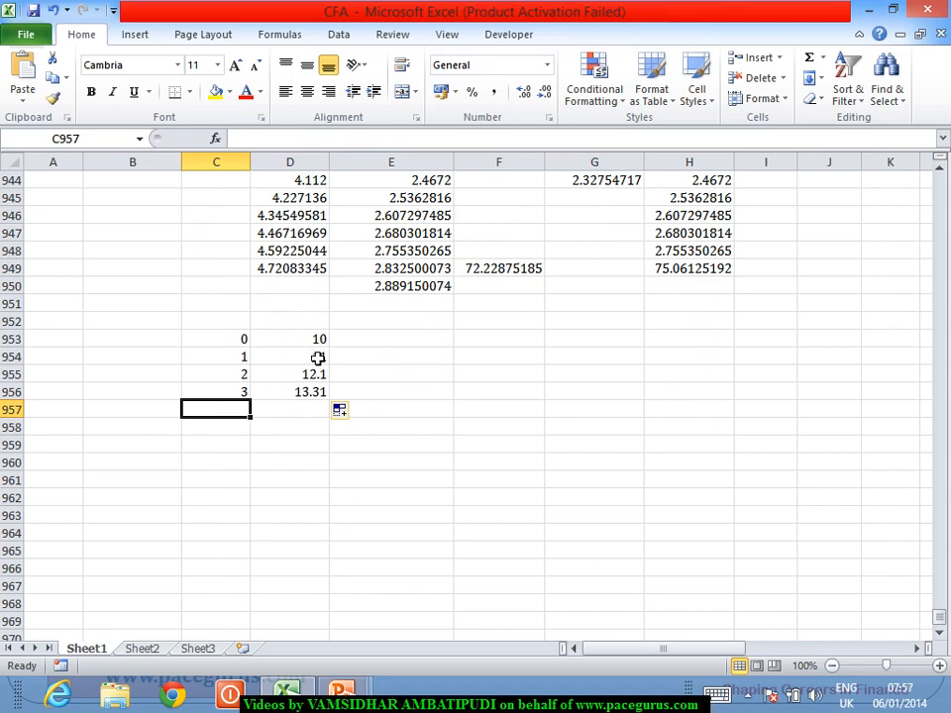
left_click_drag(313, 360, 308, 396)
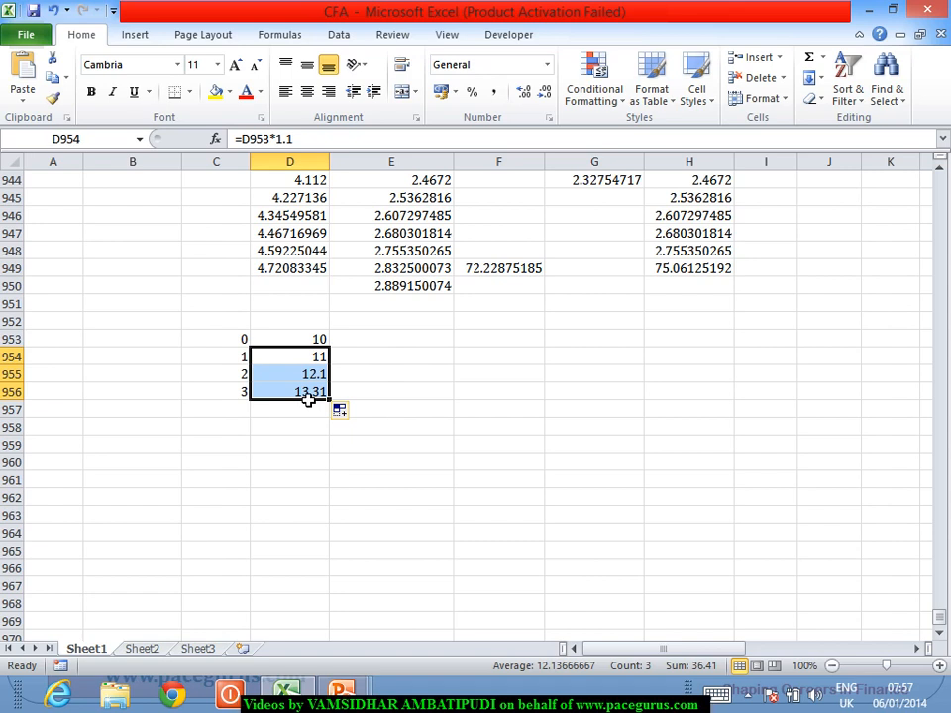
left_click(241, 411)
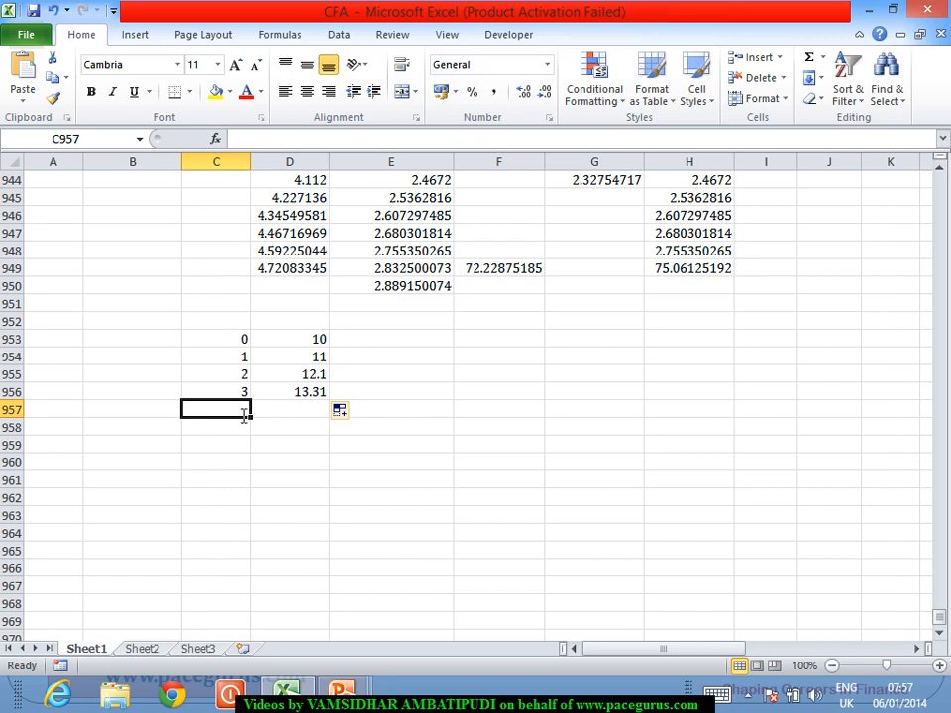
type("4")
key("Return")
type("5")
key("Return")
type("6")
key("Return")
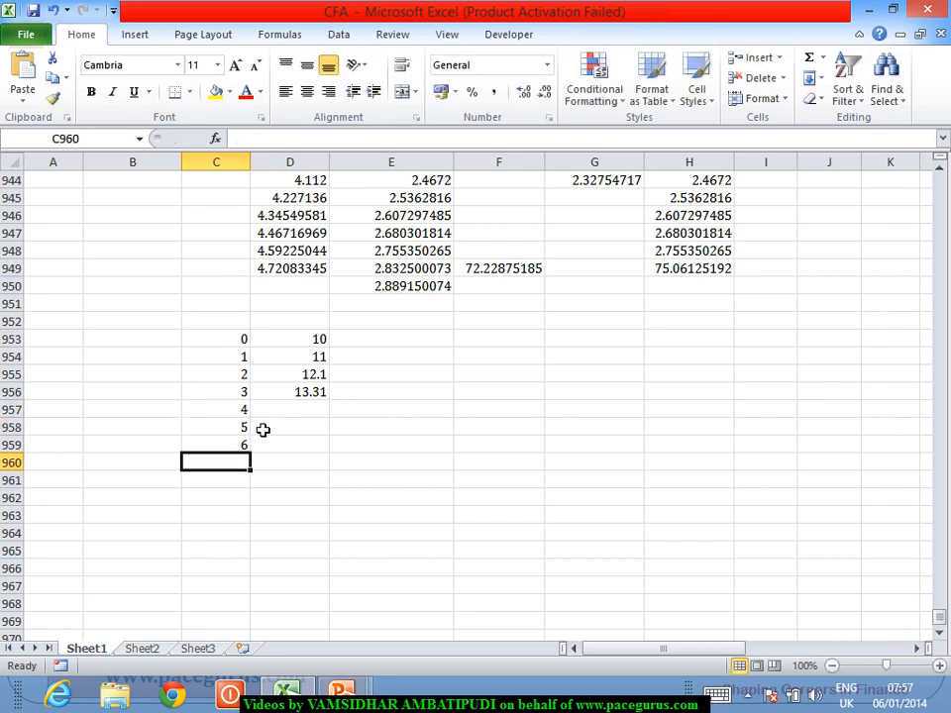
Enter a growth rate of 10% for periods 1 to 3 in cells E954 to E956
left_click(364, 359)
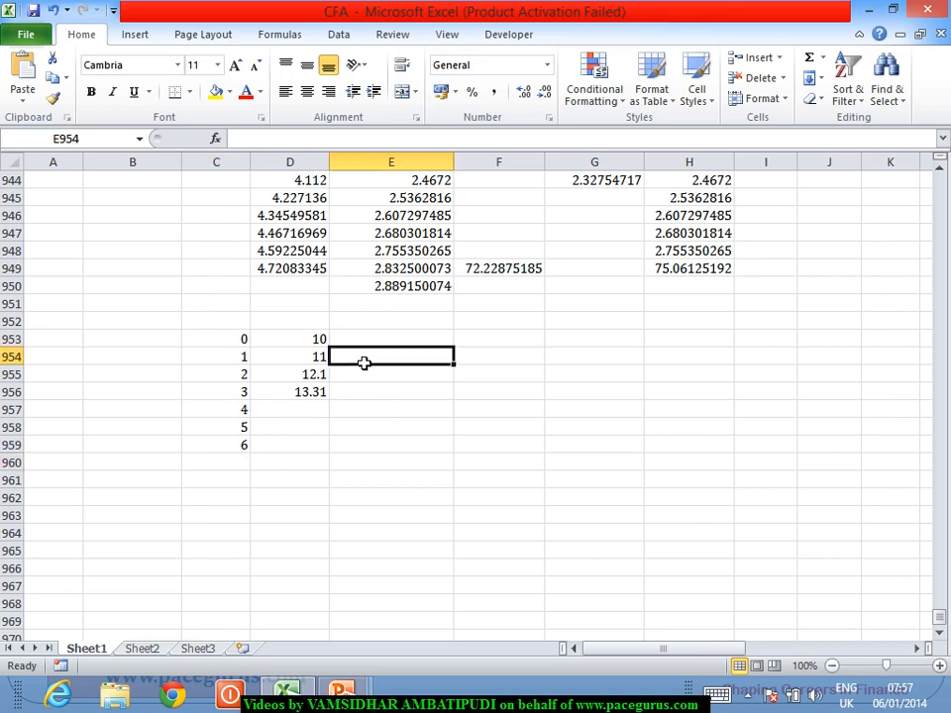
type("10%")
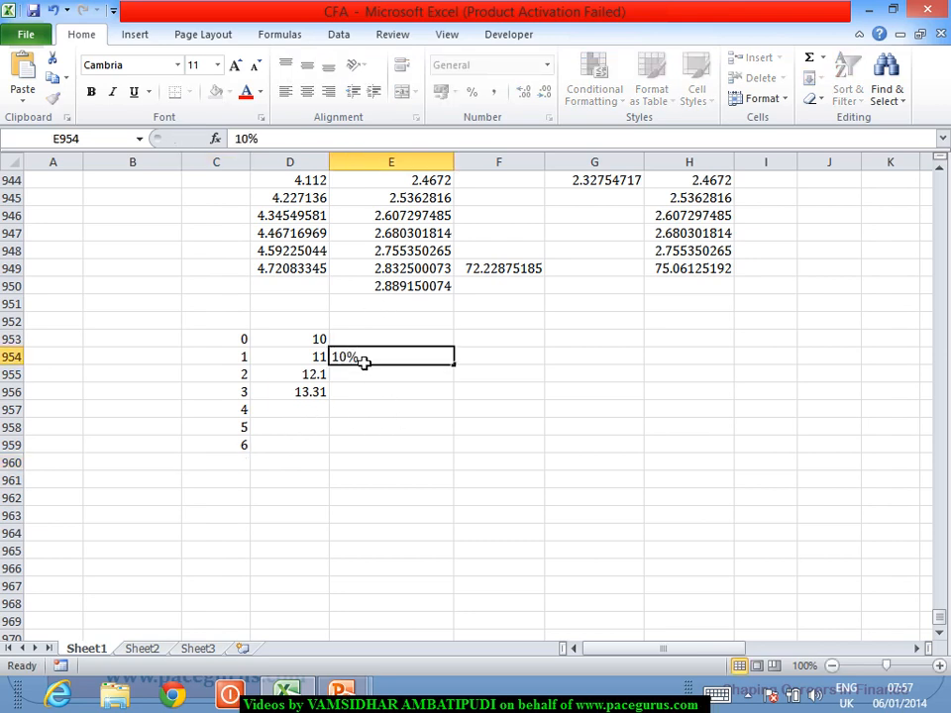
key("Return")
type("10%")
key("Return")
type("10%")
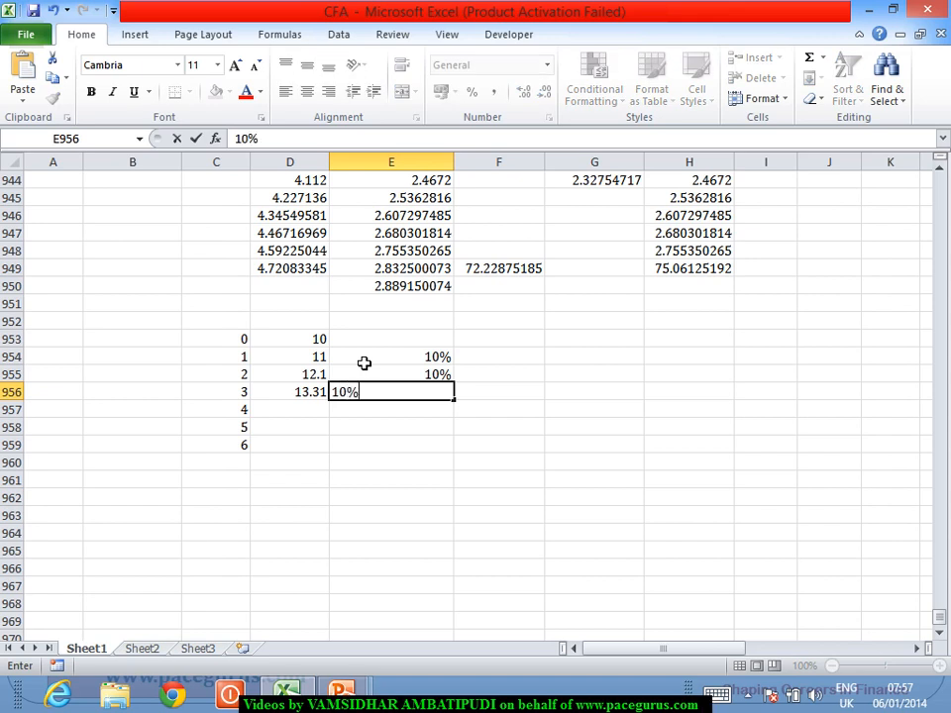
key("Return")
Enter declining growth rates of 9%, 8% and 7% for periods 4 to 6 in cells E957 to E959
type("9%")
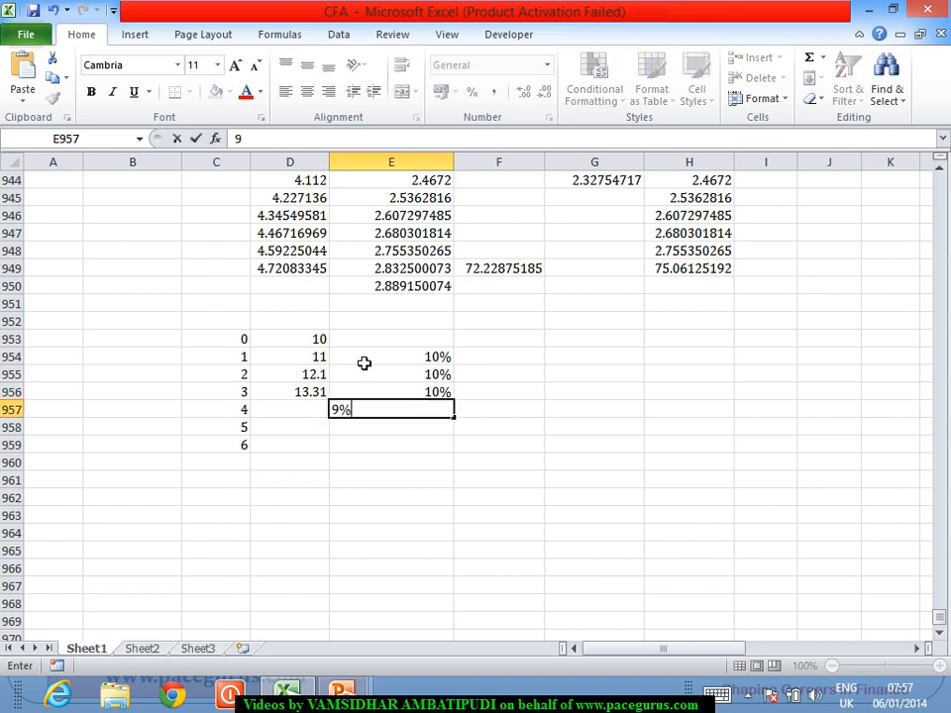
key("Return")
type("8%")
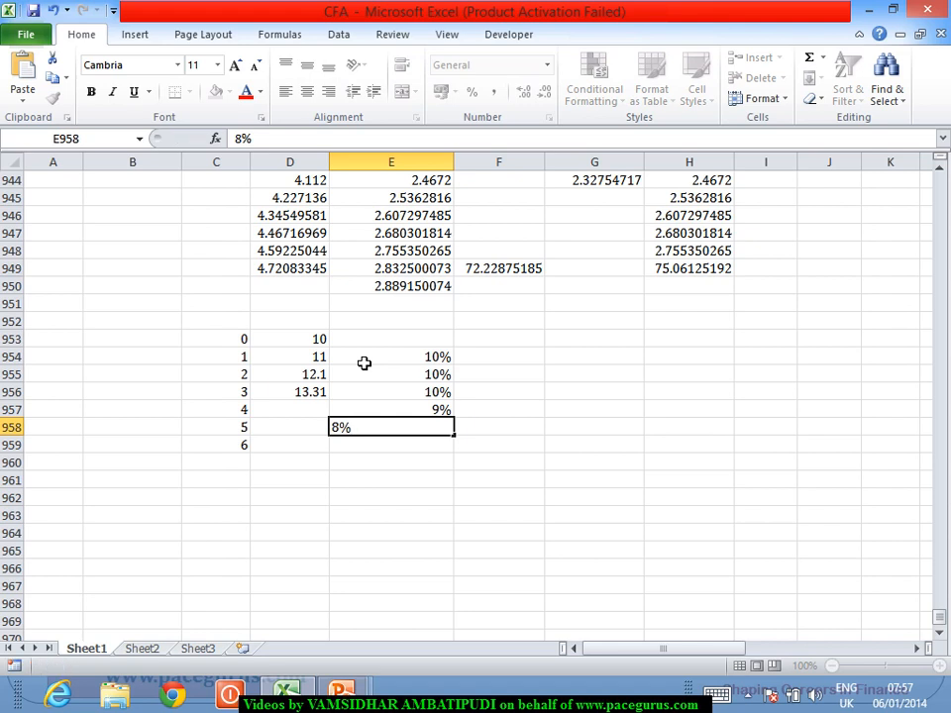
key("Return")
type("7%")
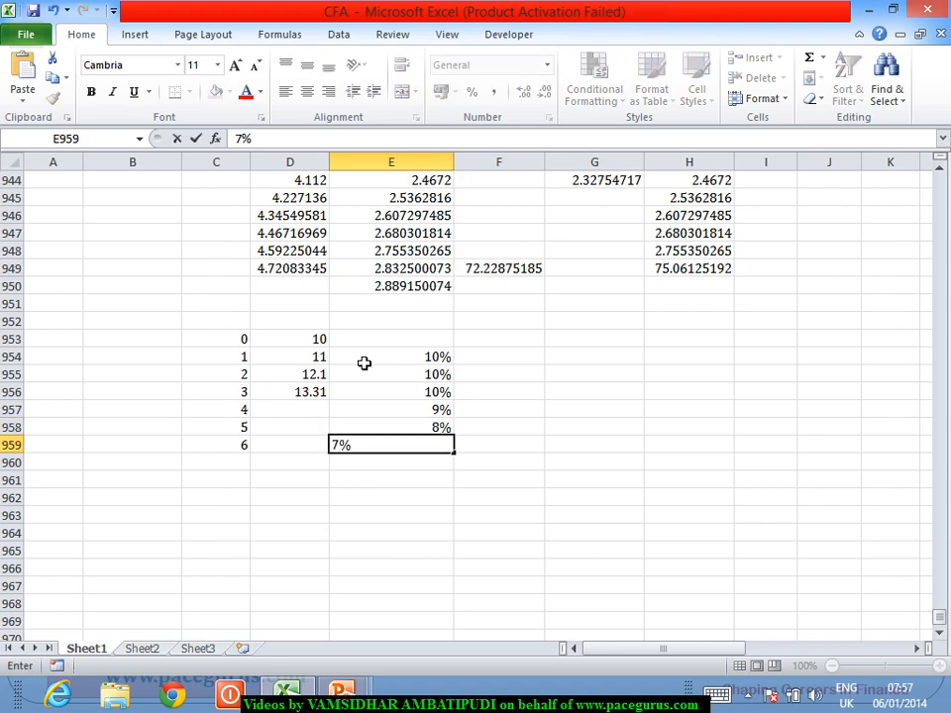
key("Return")
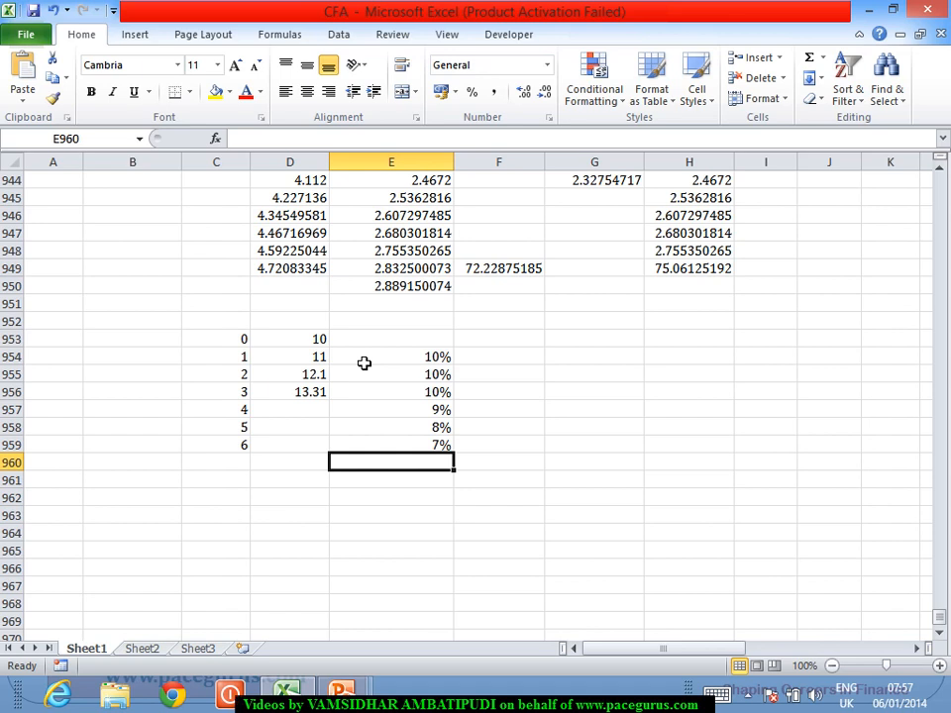
Add periods 7 and 8 in cells C960 and C961, each with a 6% growth rate in column E
type("6%")
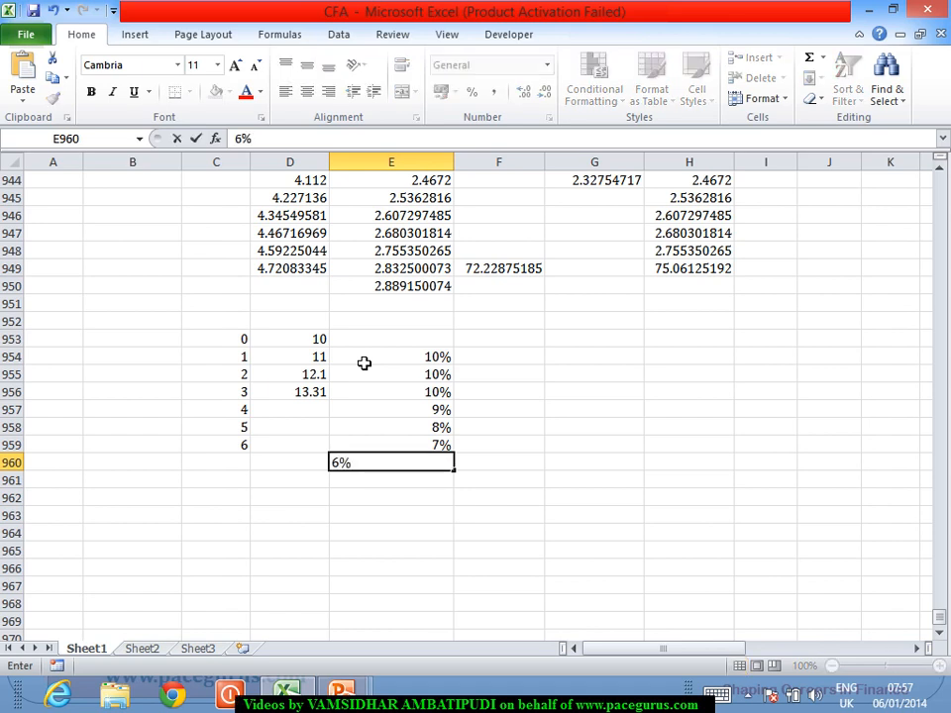
key("Left")
key("Left")
type("7")
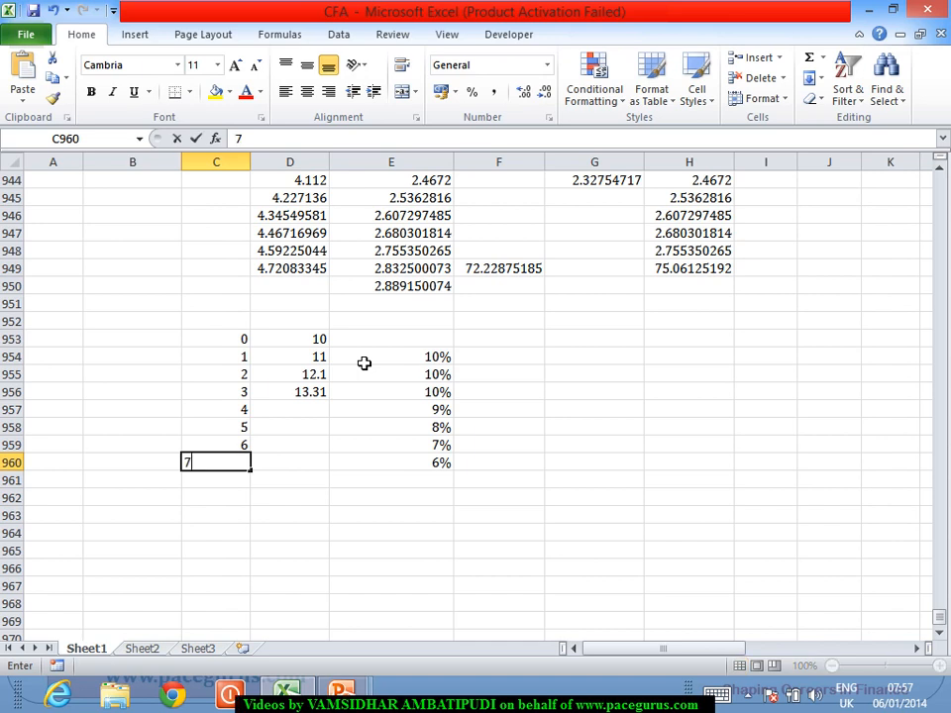
key("Return")
type("8")
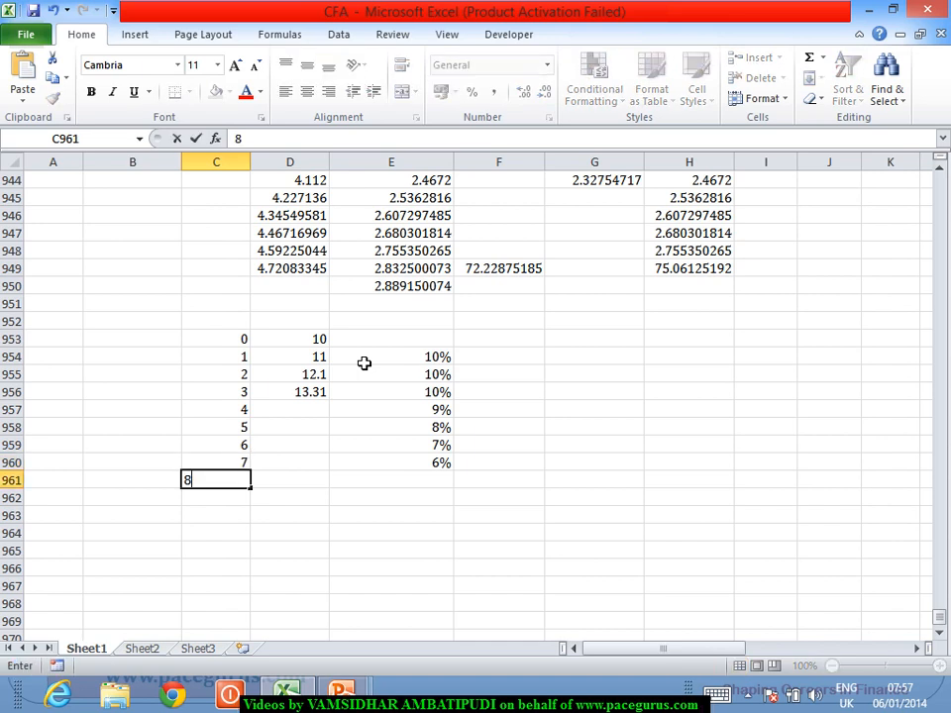
key("Right")
key("Right")
type("6%")
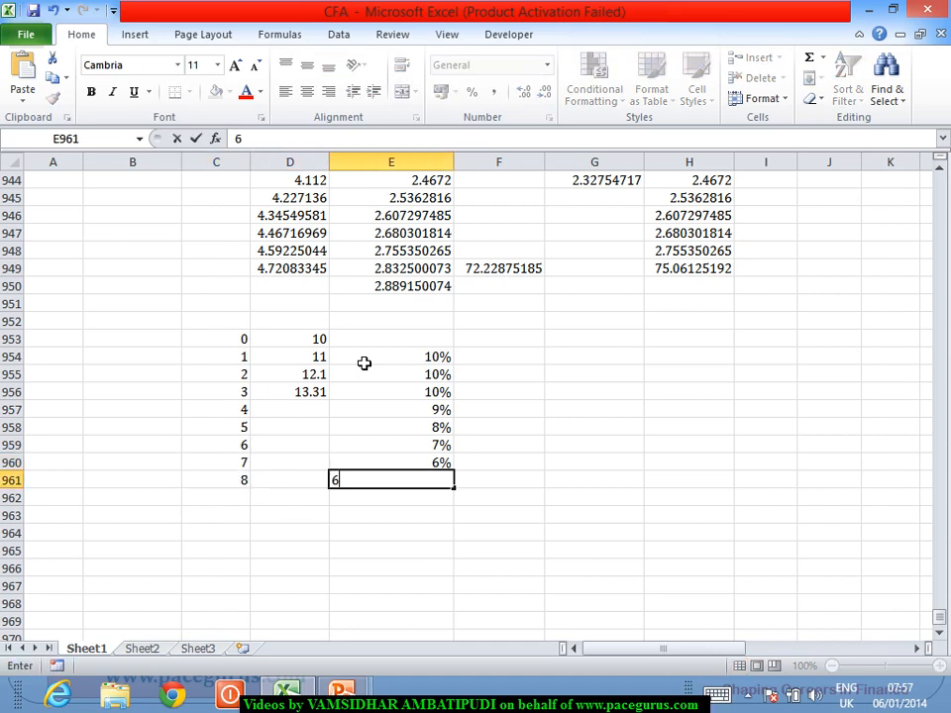
key("Return")
key("Left")
key("Left")
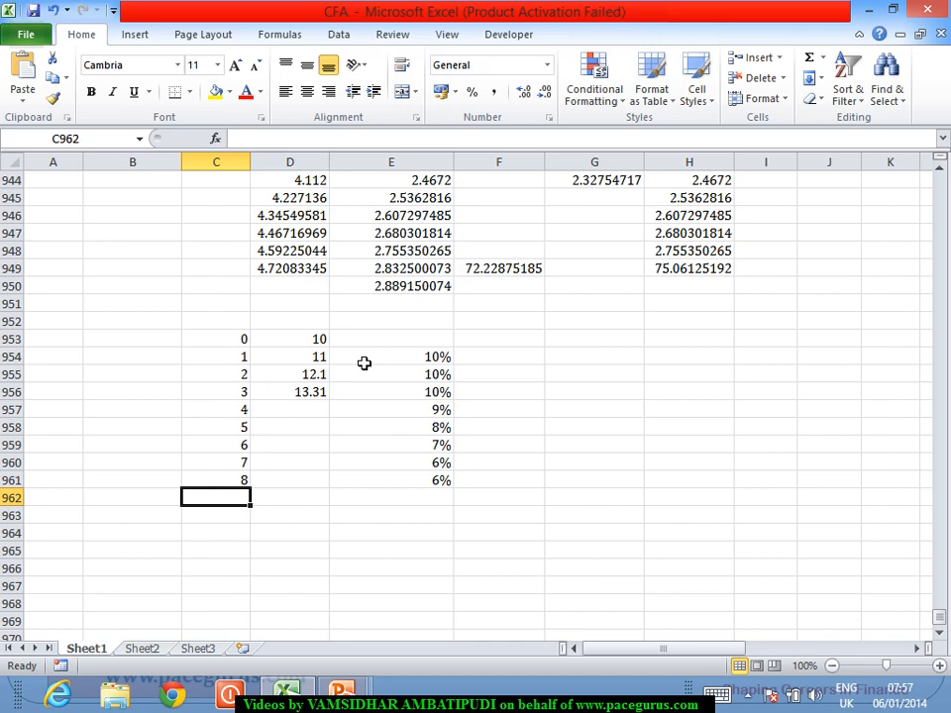
Calculate the period 4 value in D957 with the formula =D956*1.09
left_click(314, 415)
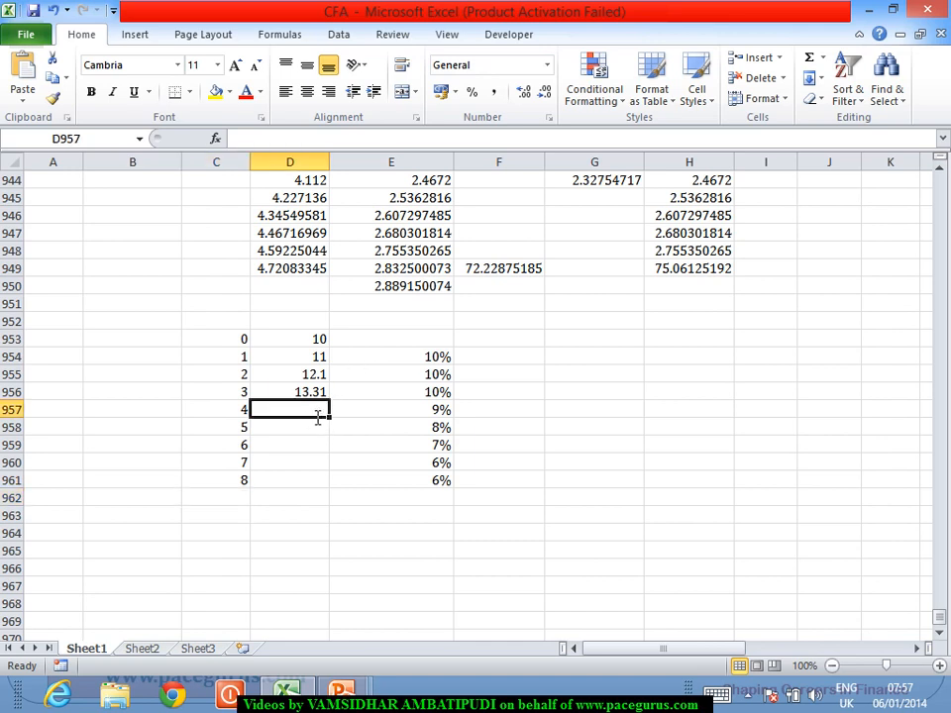
type("=")
left_click(307, 395)
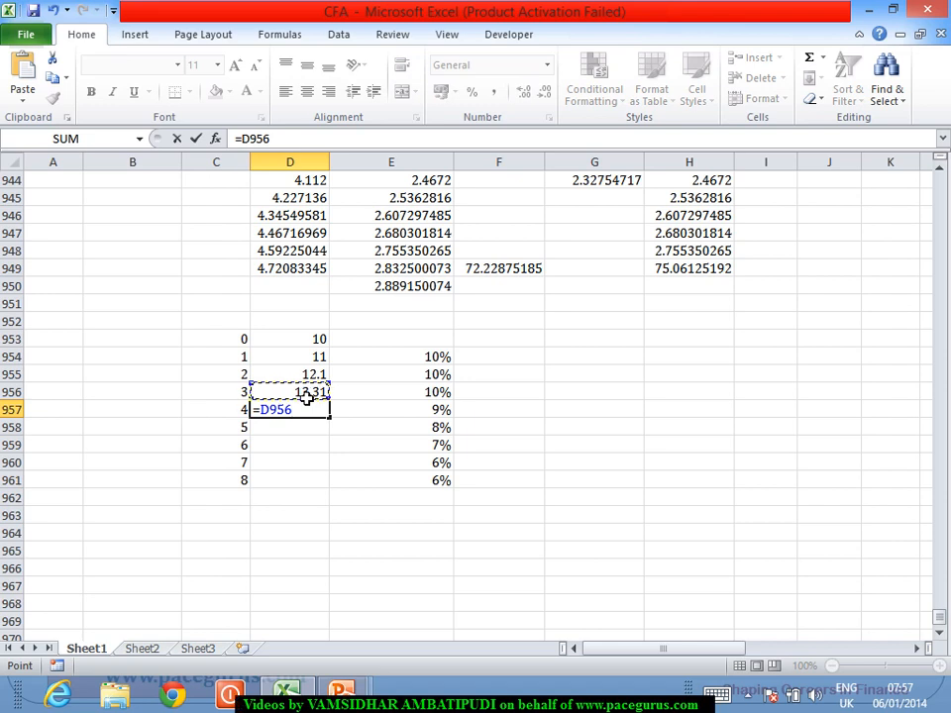
type("*1.")
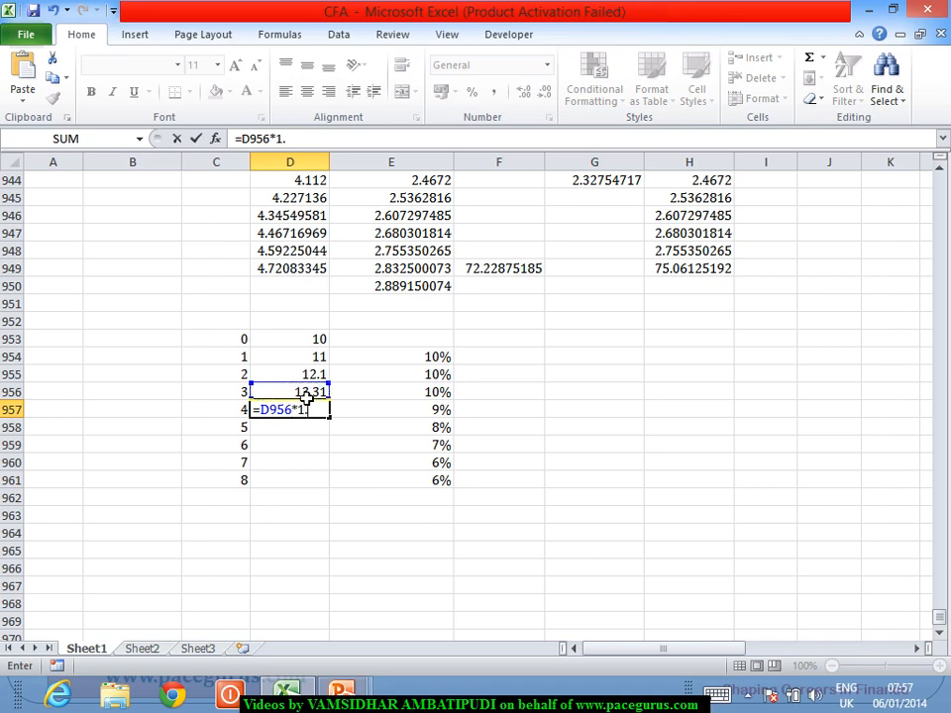
type("09")
key("Return")
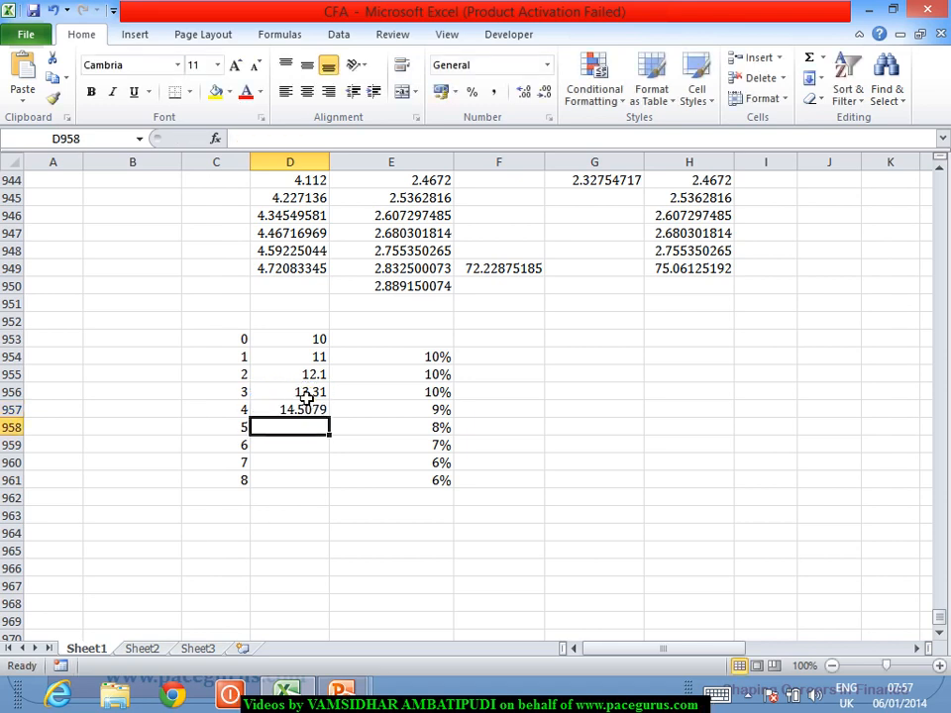
Calculate the period 5 value in D958 with the formula =D957*1.08
type("=")
key("Up")
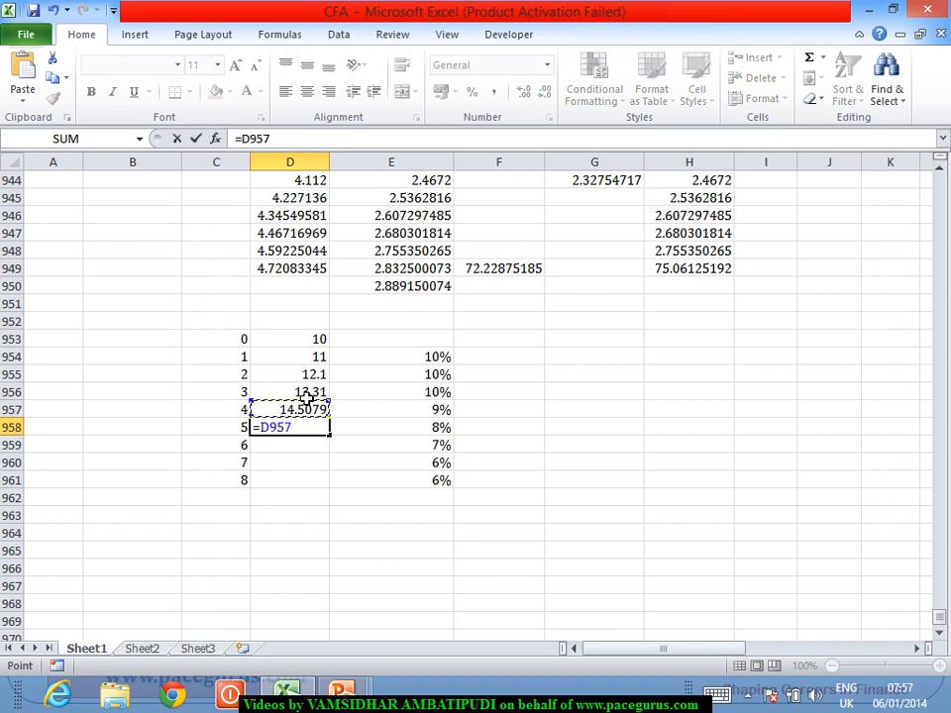
type("*1.08")
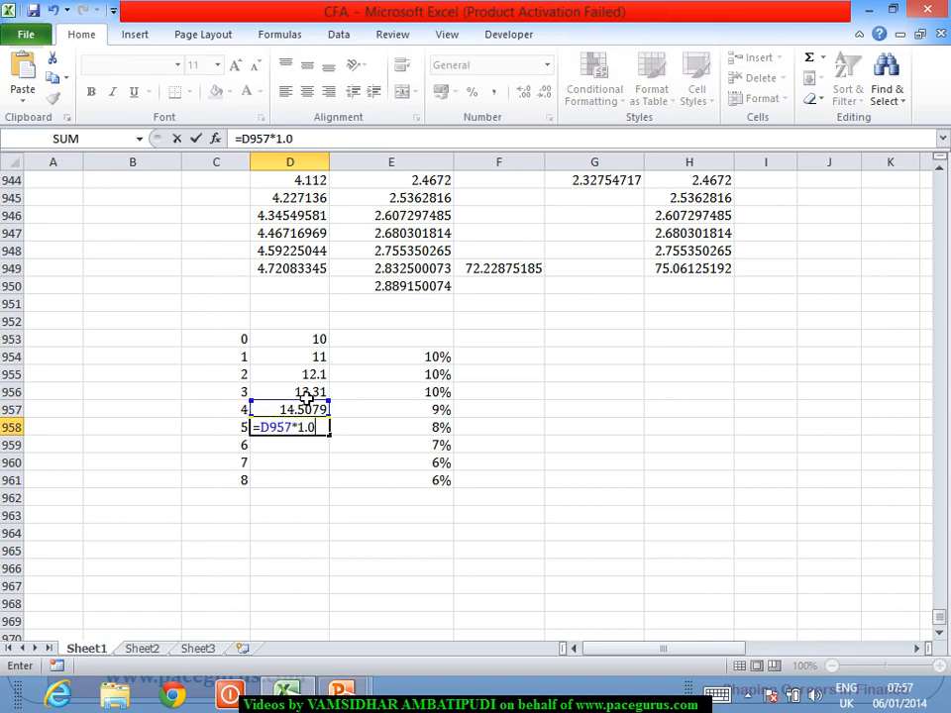
key("Return")
Calculate the period 6 value in D959 with the formula =D958*1.07
type("=")
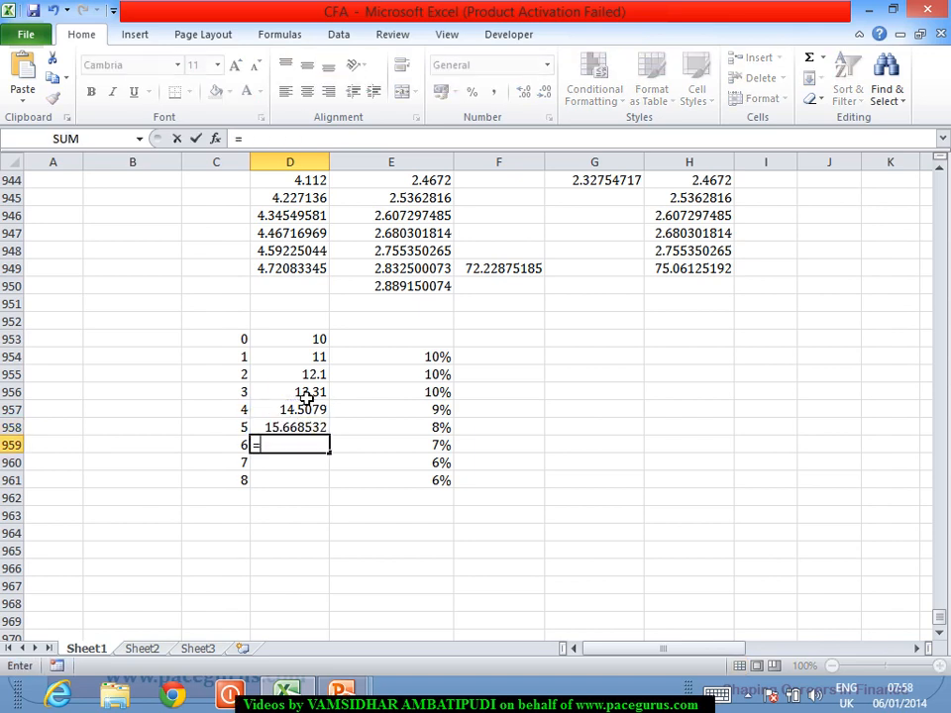
key("Up")
type("*")
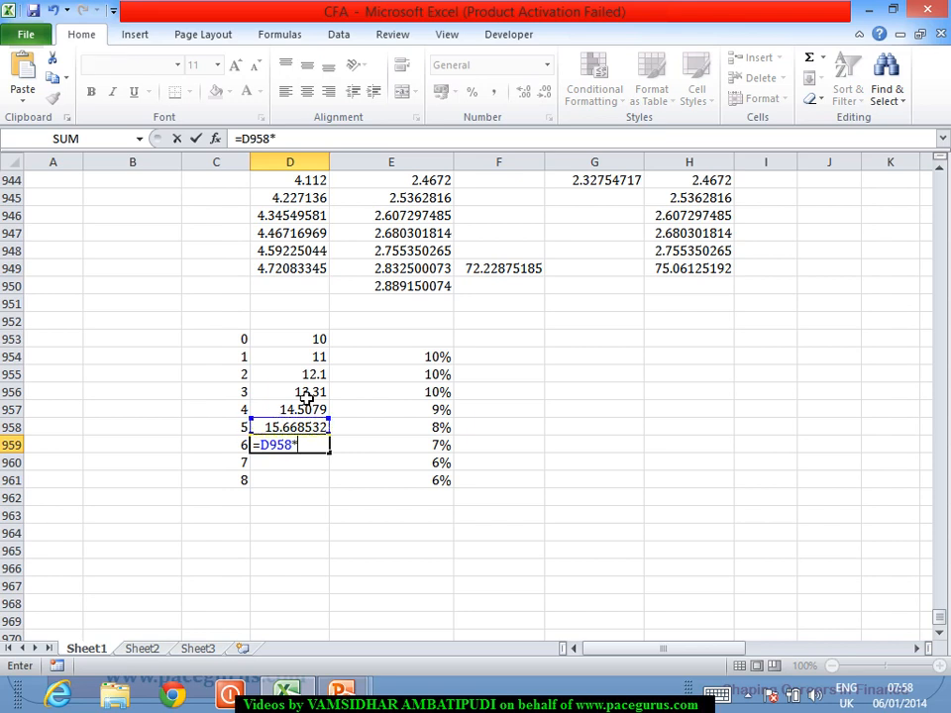
type("1.07")
key("Return")
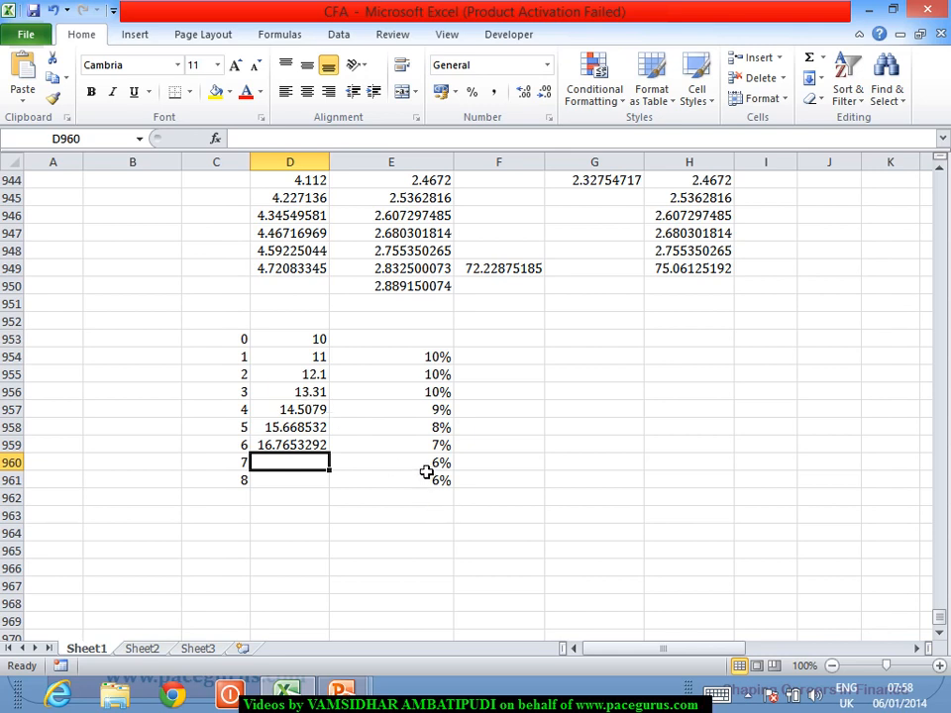
left_click_drag(426, 471, 423, 500)
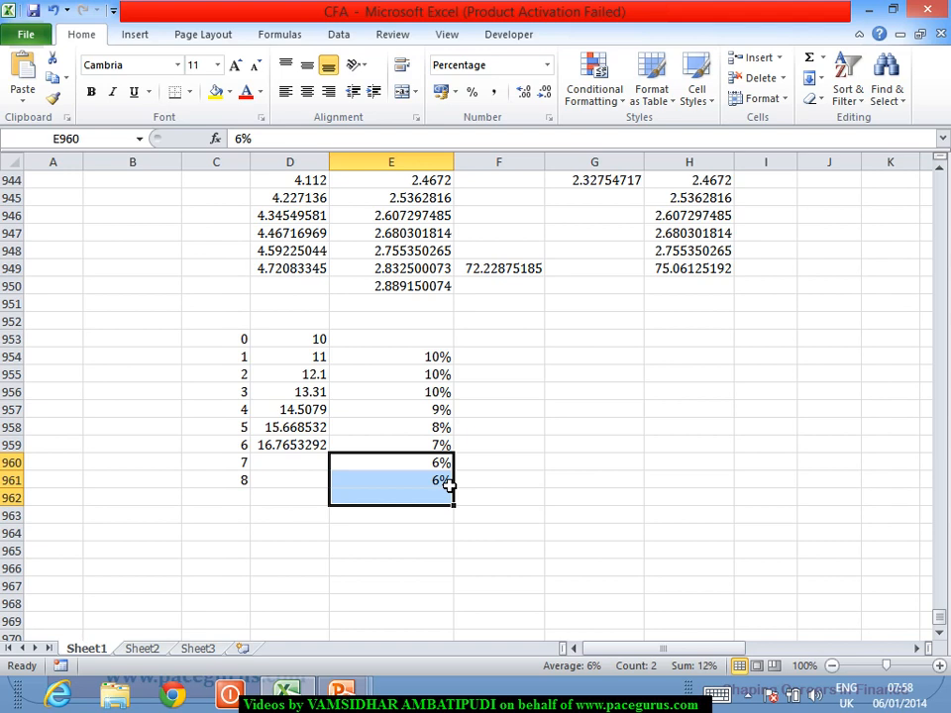
left_click(285, 469)
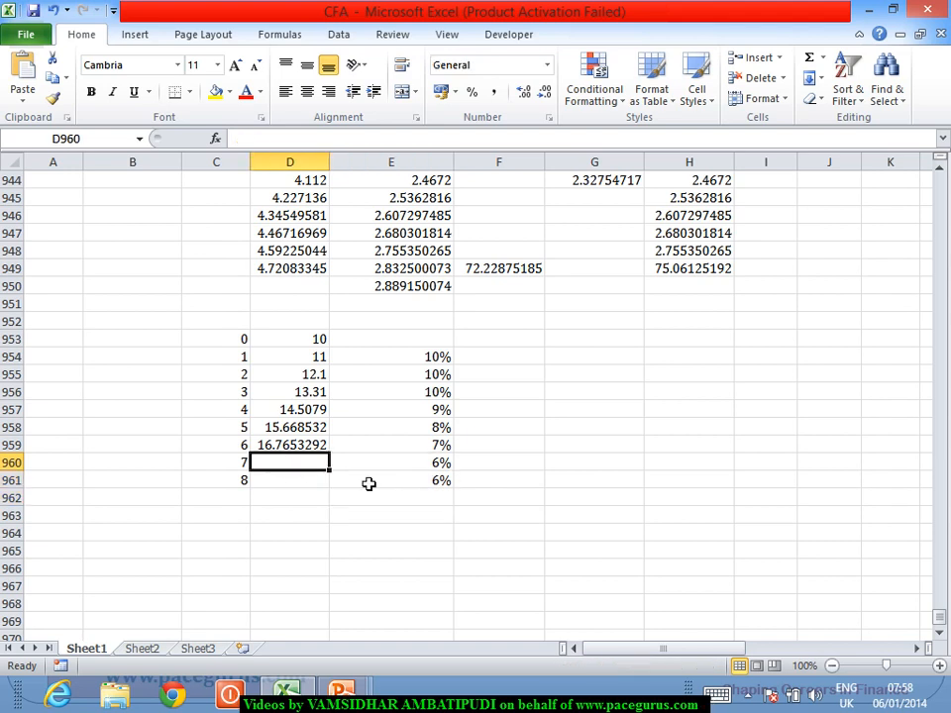
left_click_drag(235, 468, 367, 466)
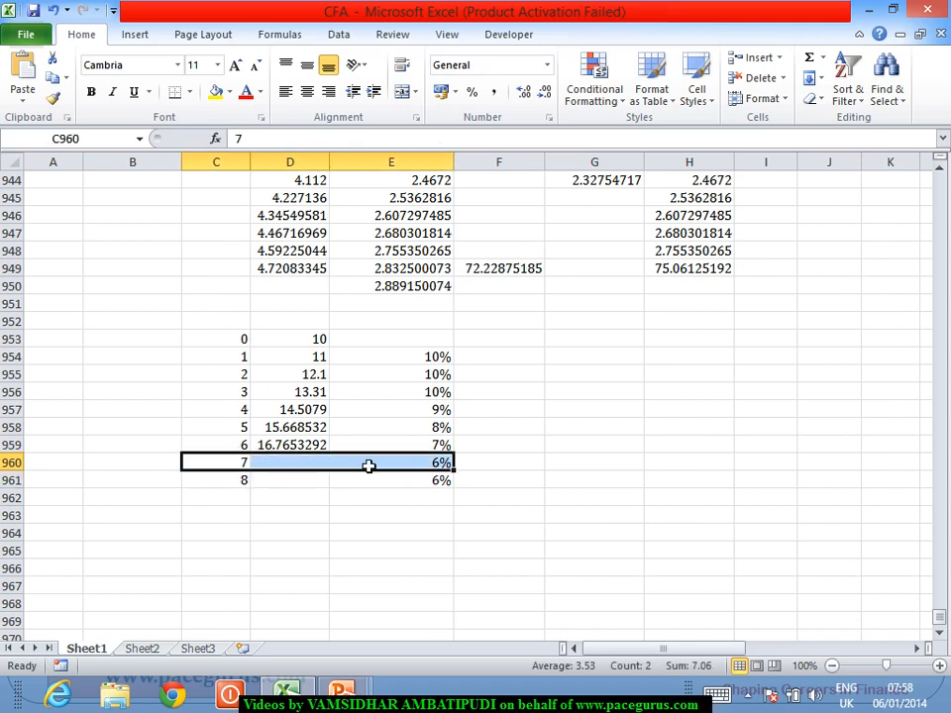
left_click(491, 452)
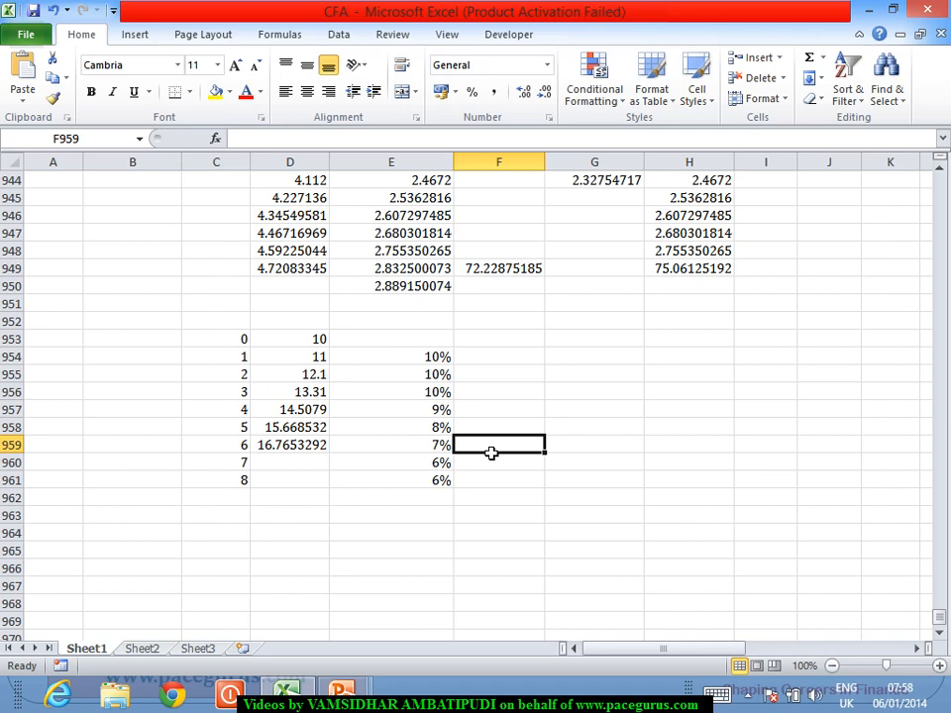
Calculate the period 7 value in D960 with the formula =D959*1.06 and select that cell
left_click(288, 464)
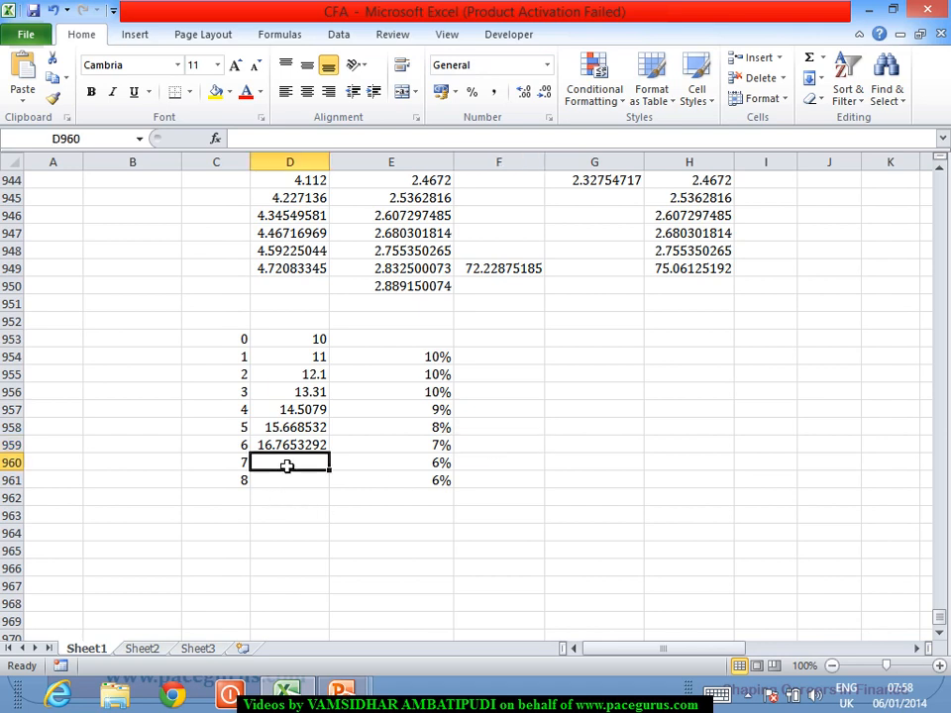
type("=")
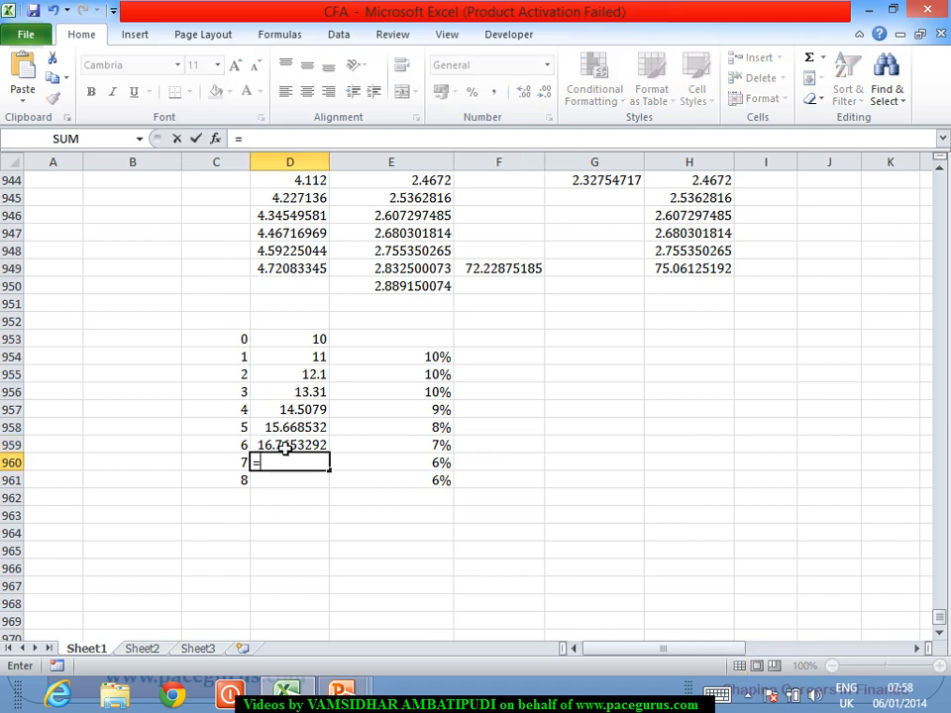
left_click(286, 445)
type("*1.06")
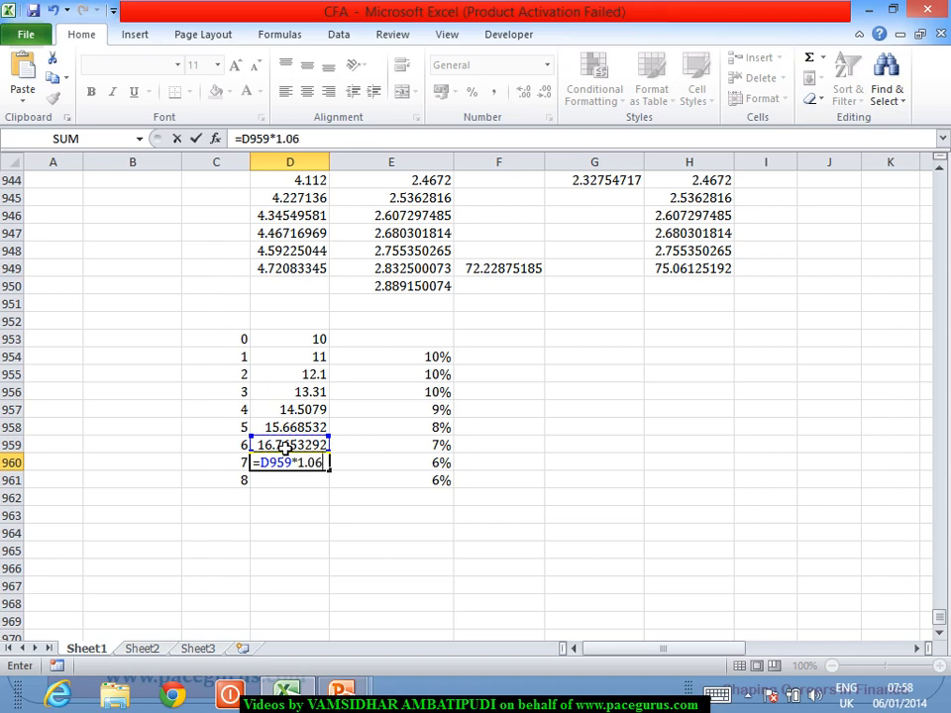
key("Return")
left_click(285, 462)
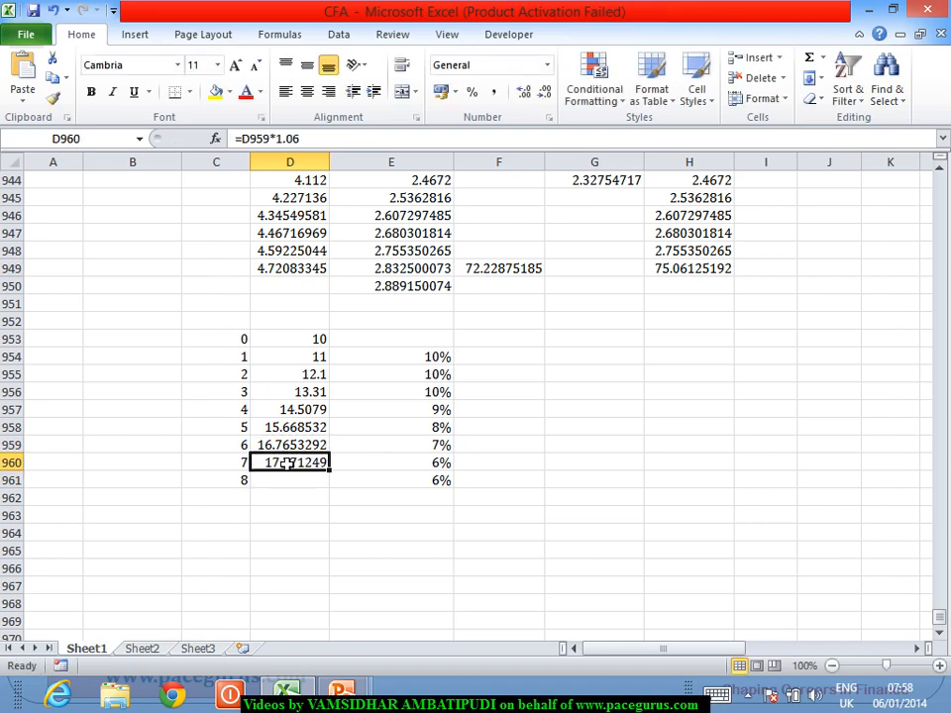
Calculate the terminal value at period 6 in F959 with the formula =D960/(10%-6%)
left_click(507, 449)
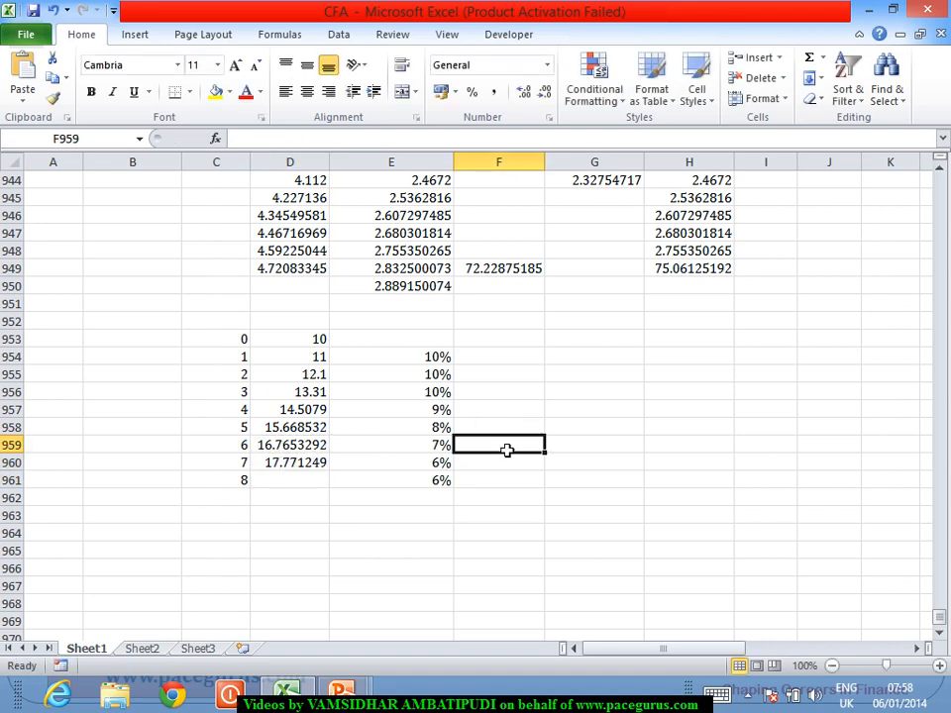
type("=")
left_click(302, 462)
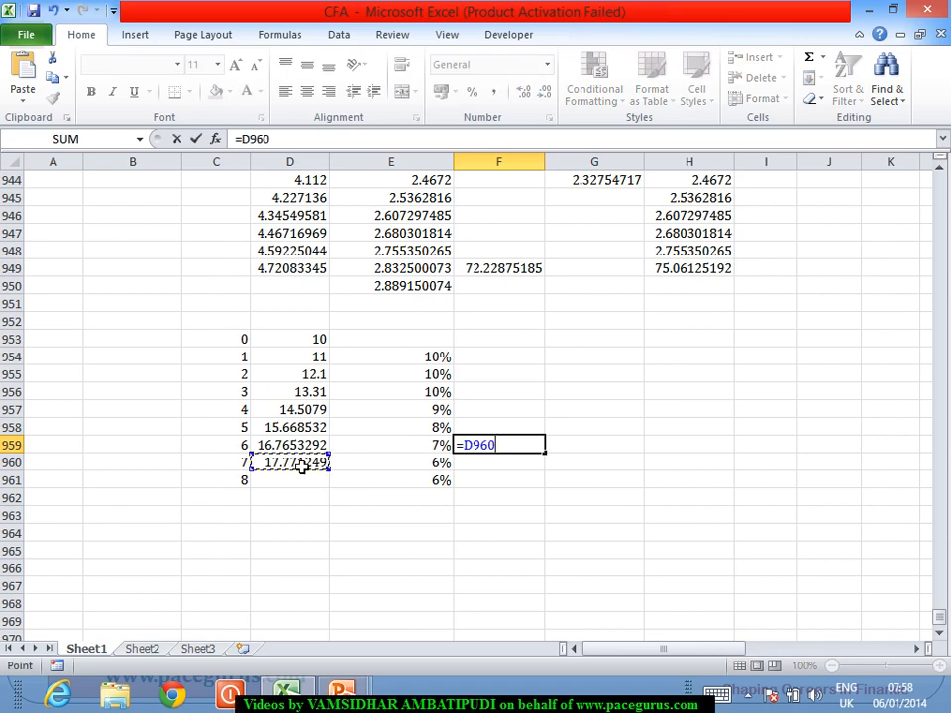
type("/(10%")
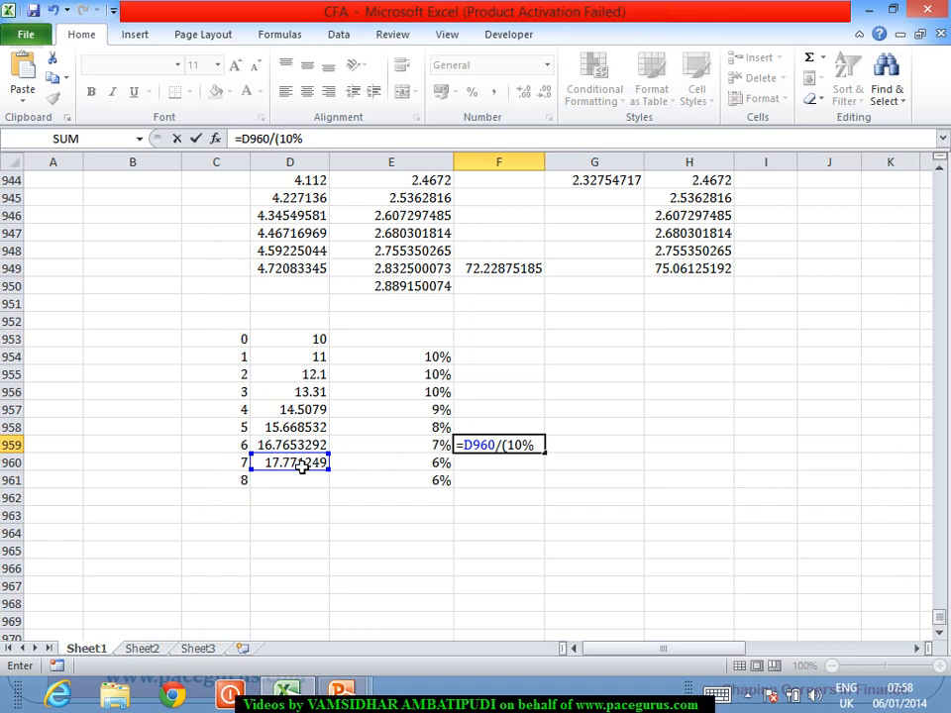
type("-6%)")
key("Return")
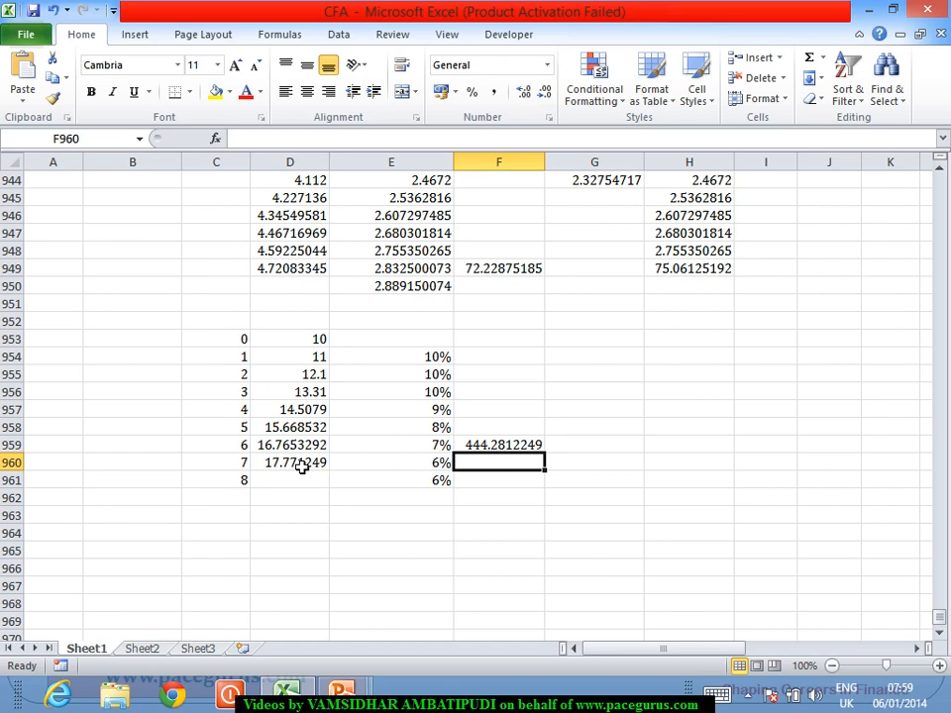
Link G954 to the period 1 value with =D954 and fill the formula down to G958
left_click(595, 357)
type("=")
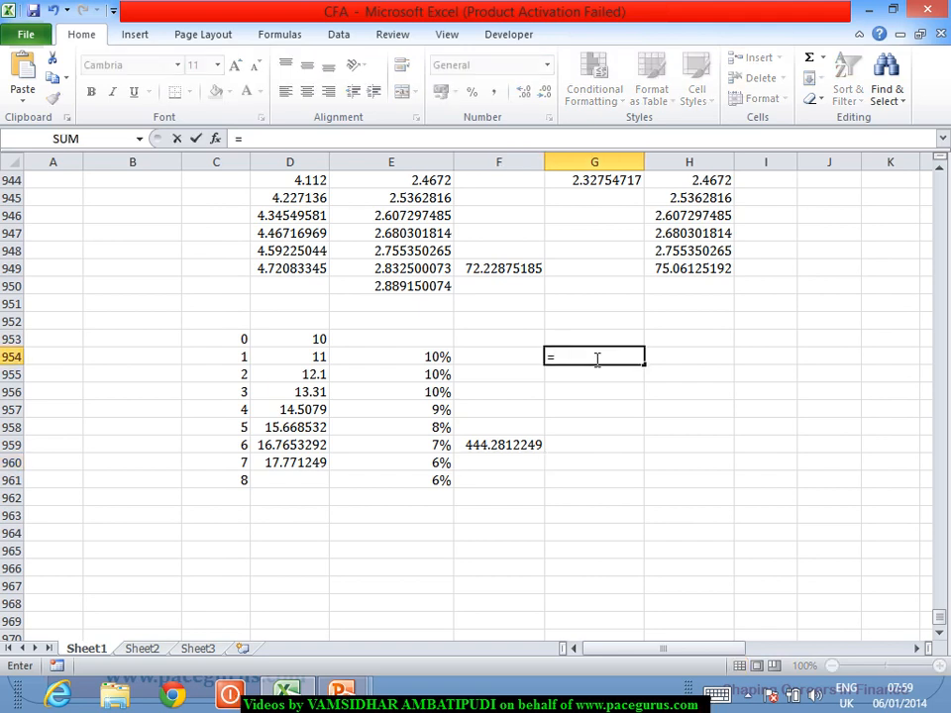
left_click(290, 363)
key("Return")
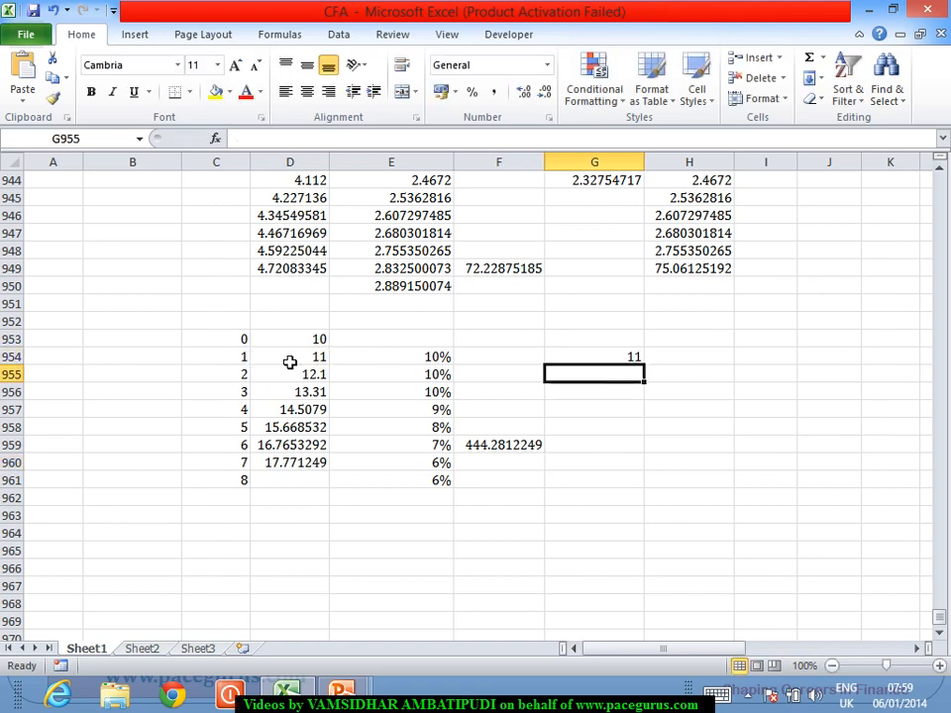
left_click(576, 357)
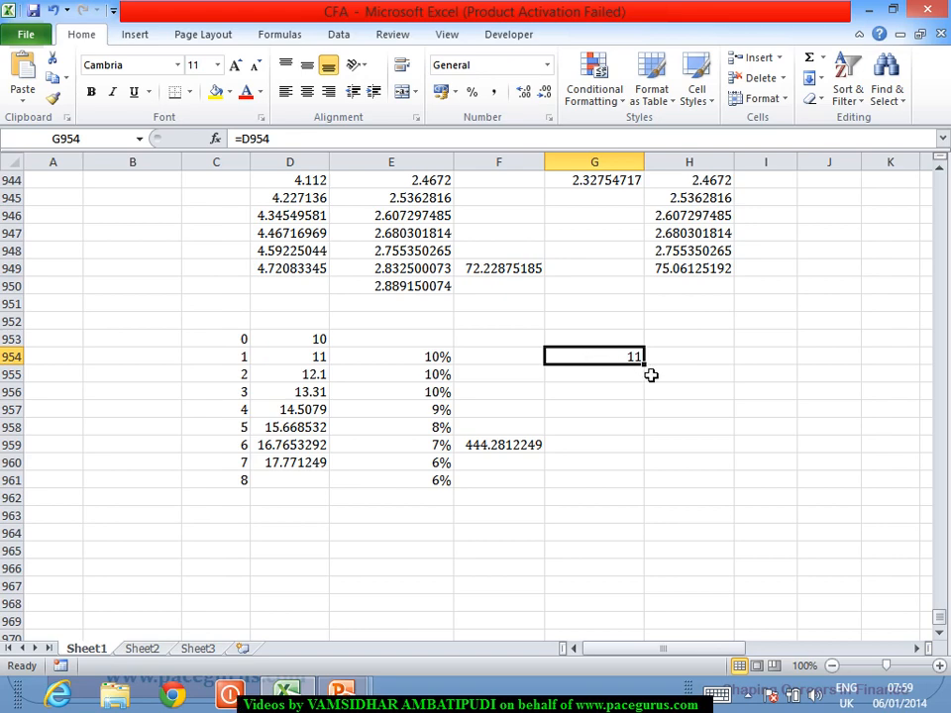
left_click_drag(655, 373, 649, 434)
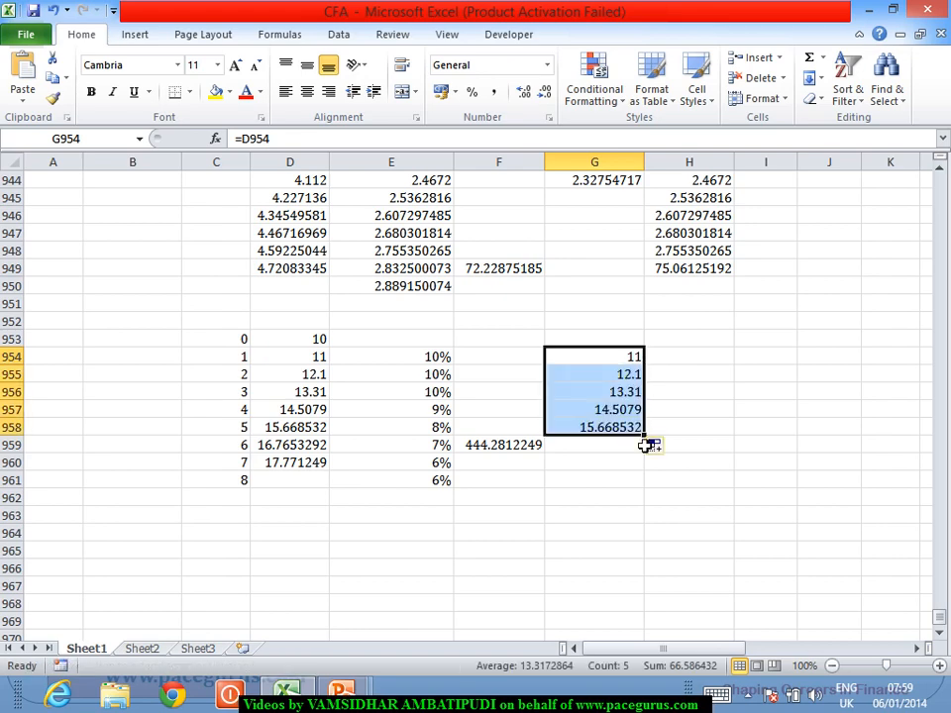
Add the period 6 value and the terminal value in G959 with the formula =D959+F959
left_click(626, 444)
type("=")
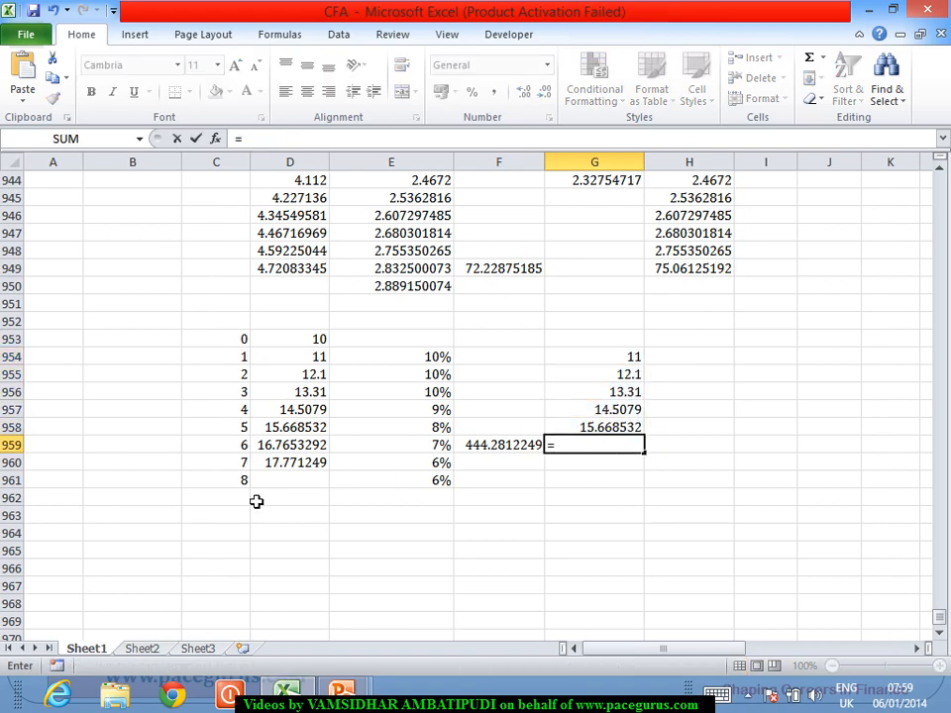
left_click(293, 451)
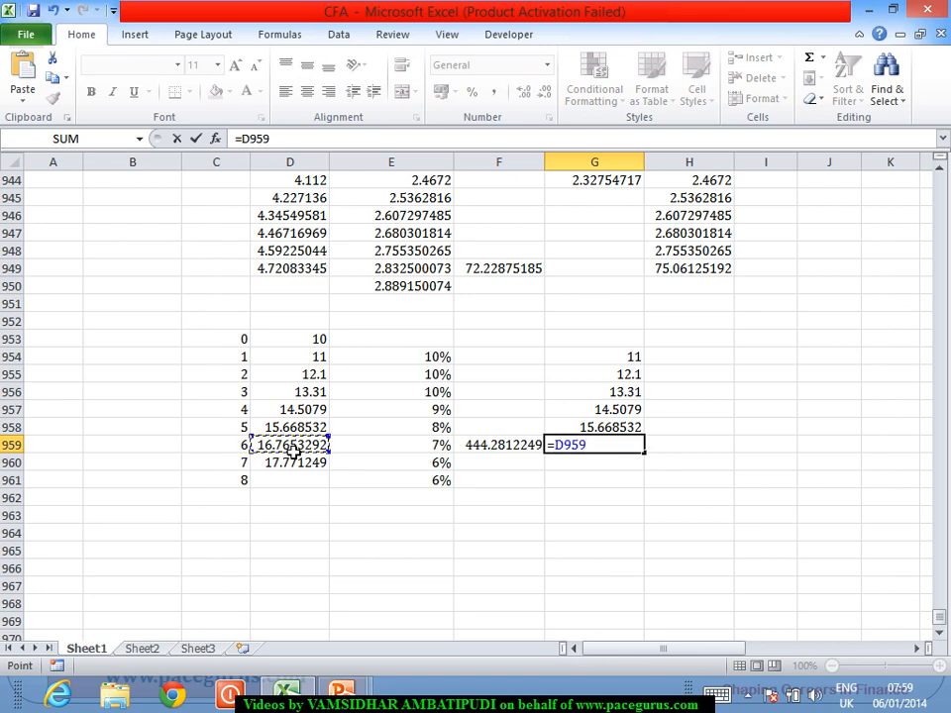
type("+")
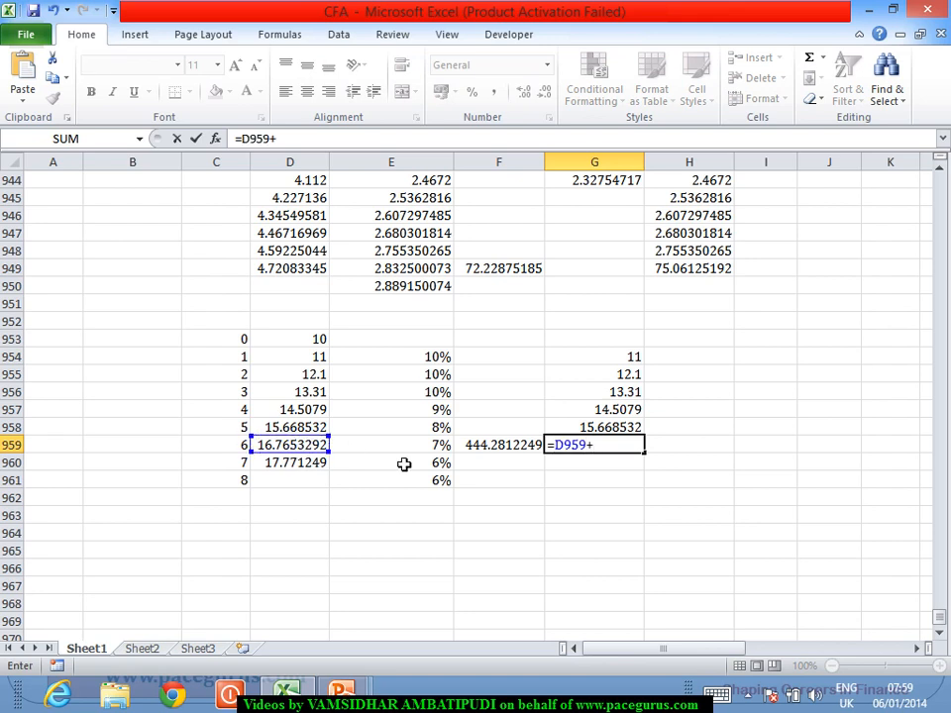
left_click(490, 452)
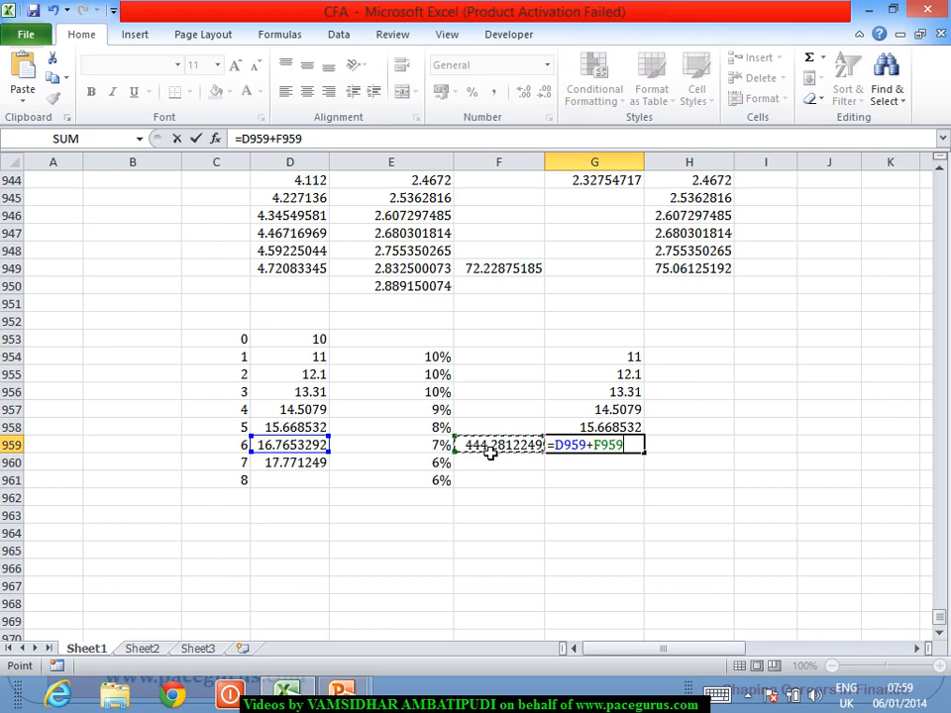
key("Return")
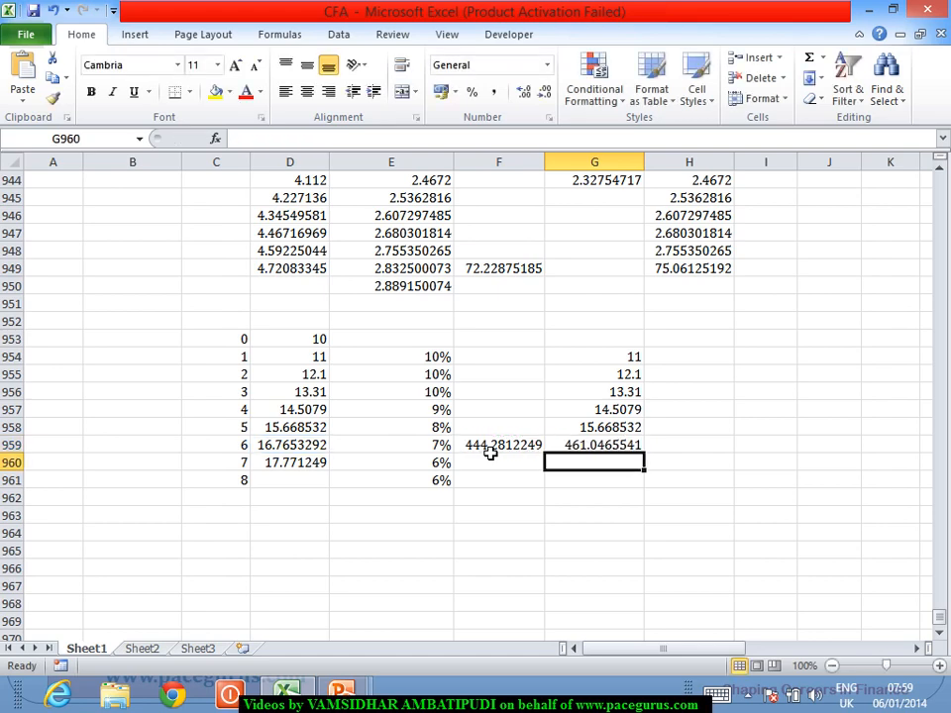
Calculate the present value of the cash flows in G953 with =NPV(10%,G954:G959) and select that cell
left_click(634, 342)
type("=npv")
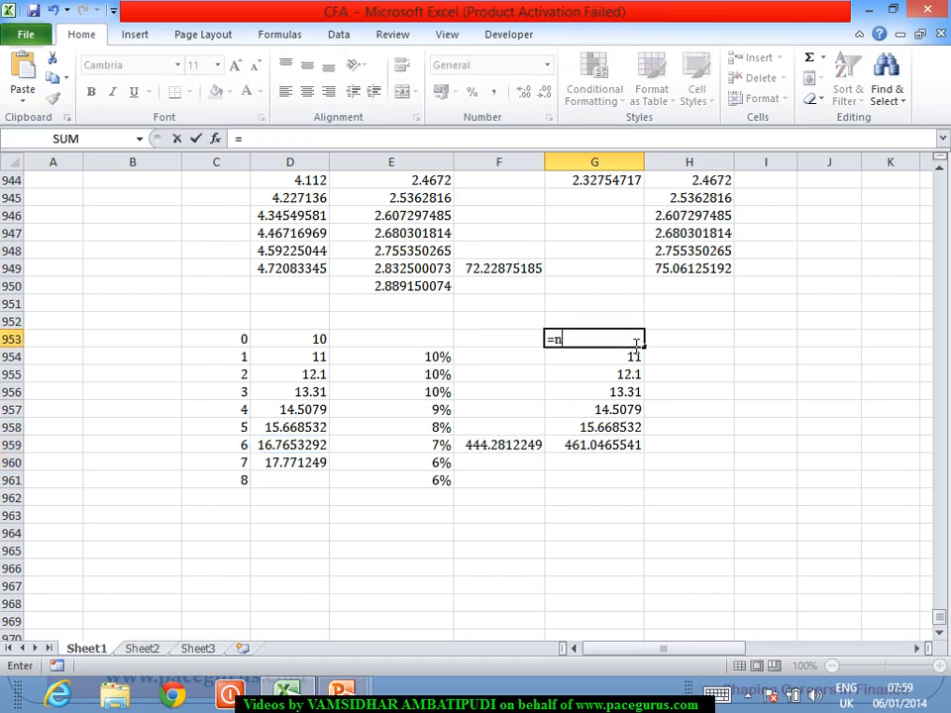
key("Tab")
type("10%,")
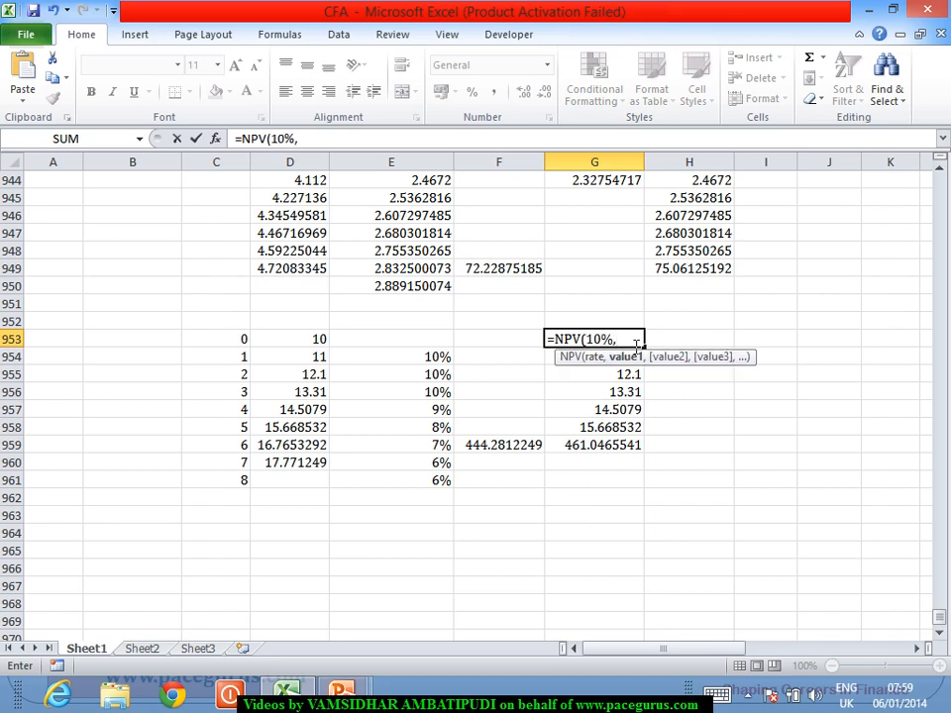
left_click_drag(627, 442, 619, 368)
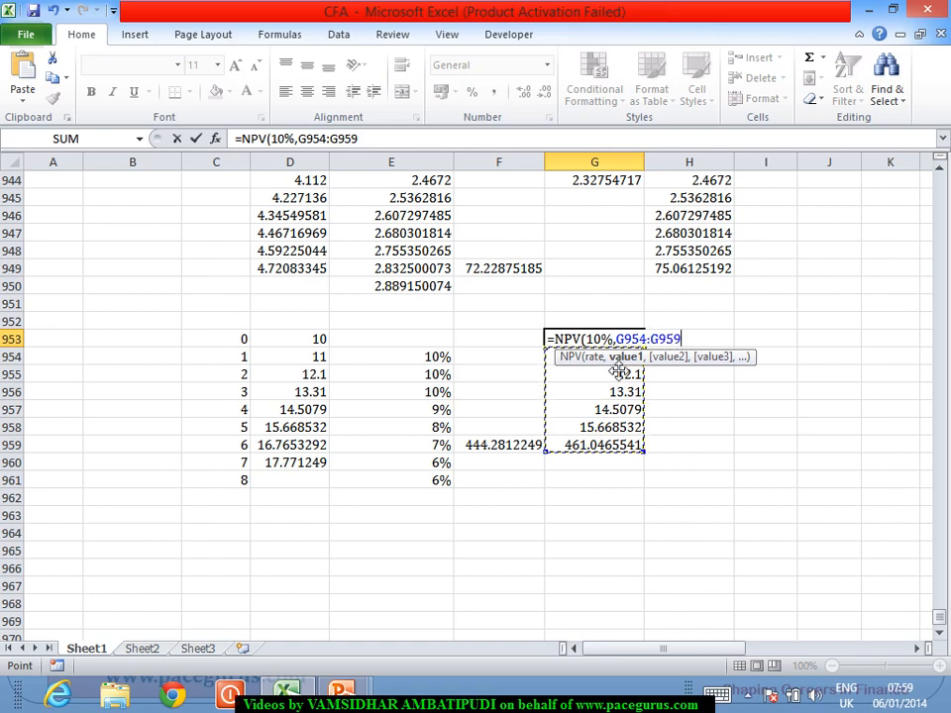
type(")")
key("Return")
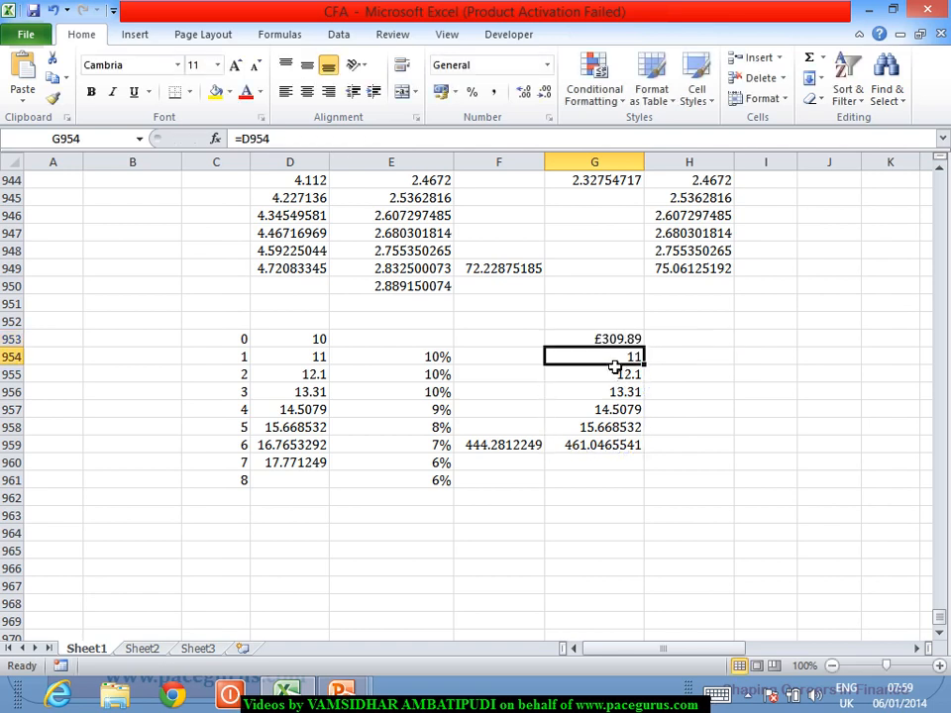
left_click(611, 340)
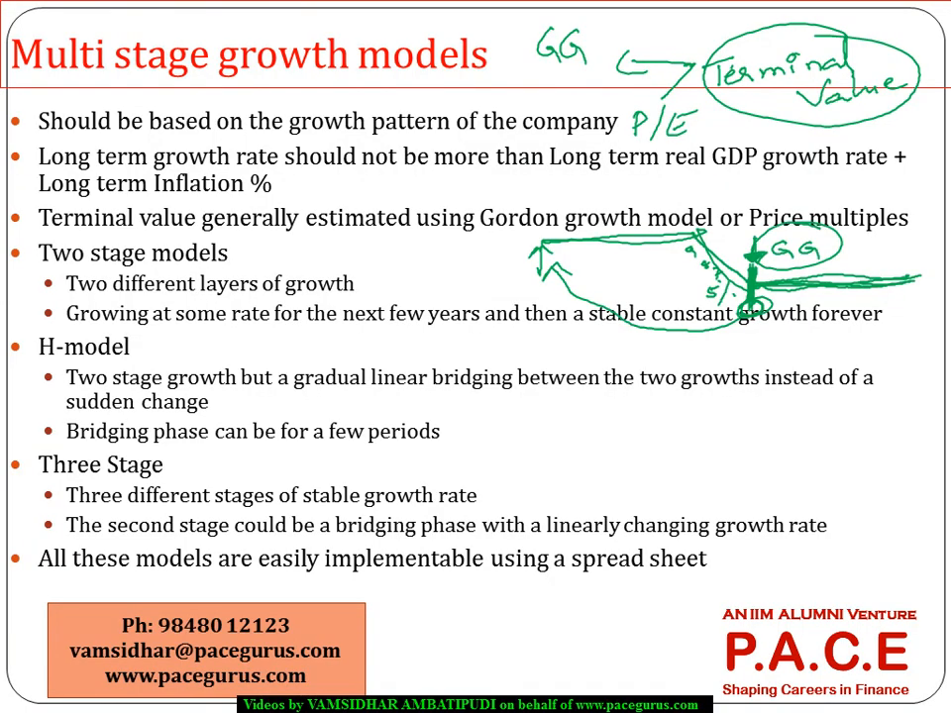
key("Right")
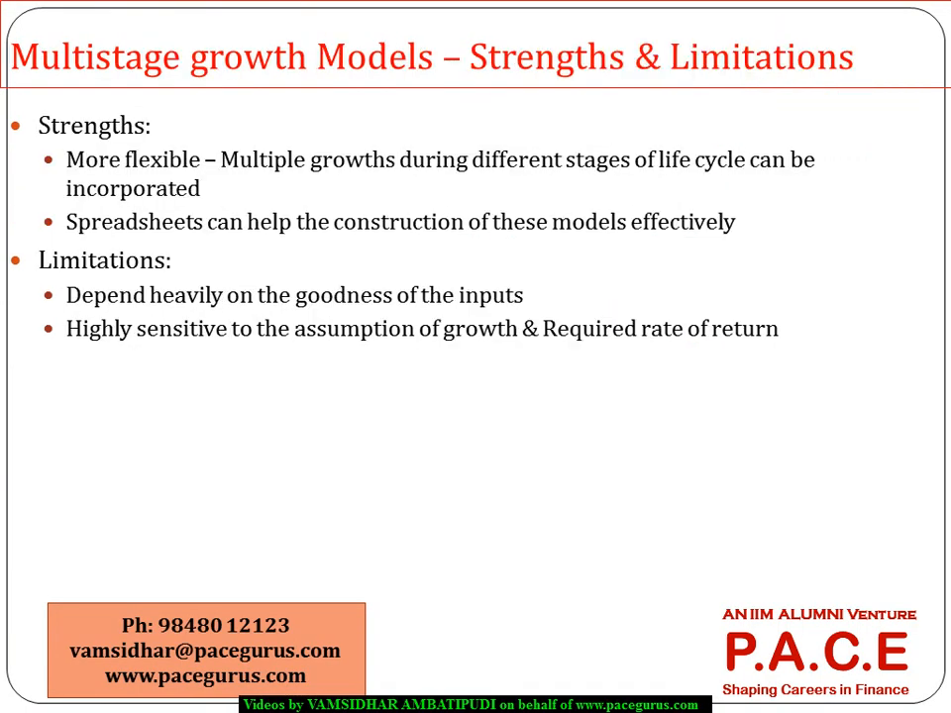